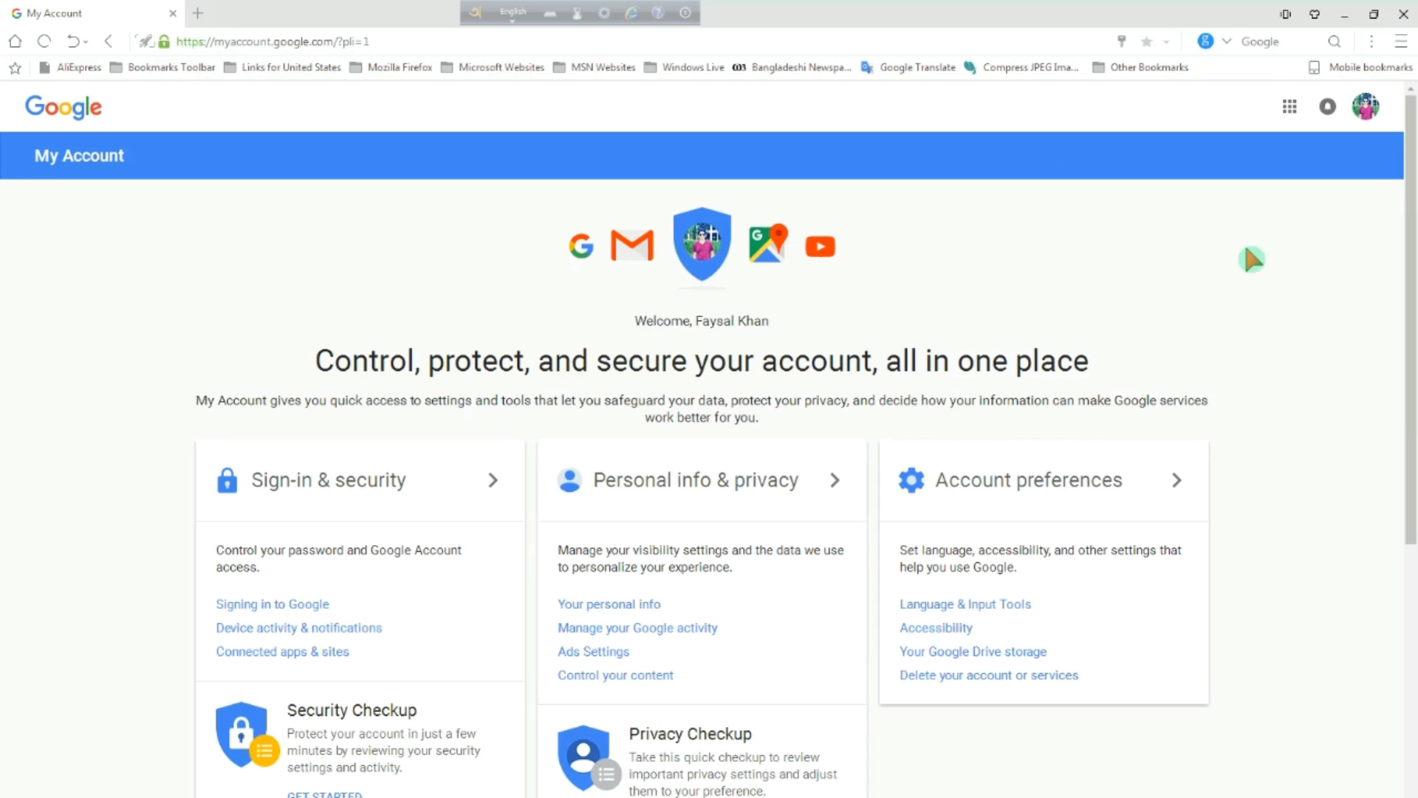
Open Google+ and switch from the personal profile to the Chocolate Cafe brand account
left_click(1292, 111)
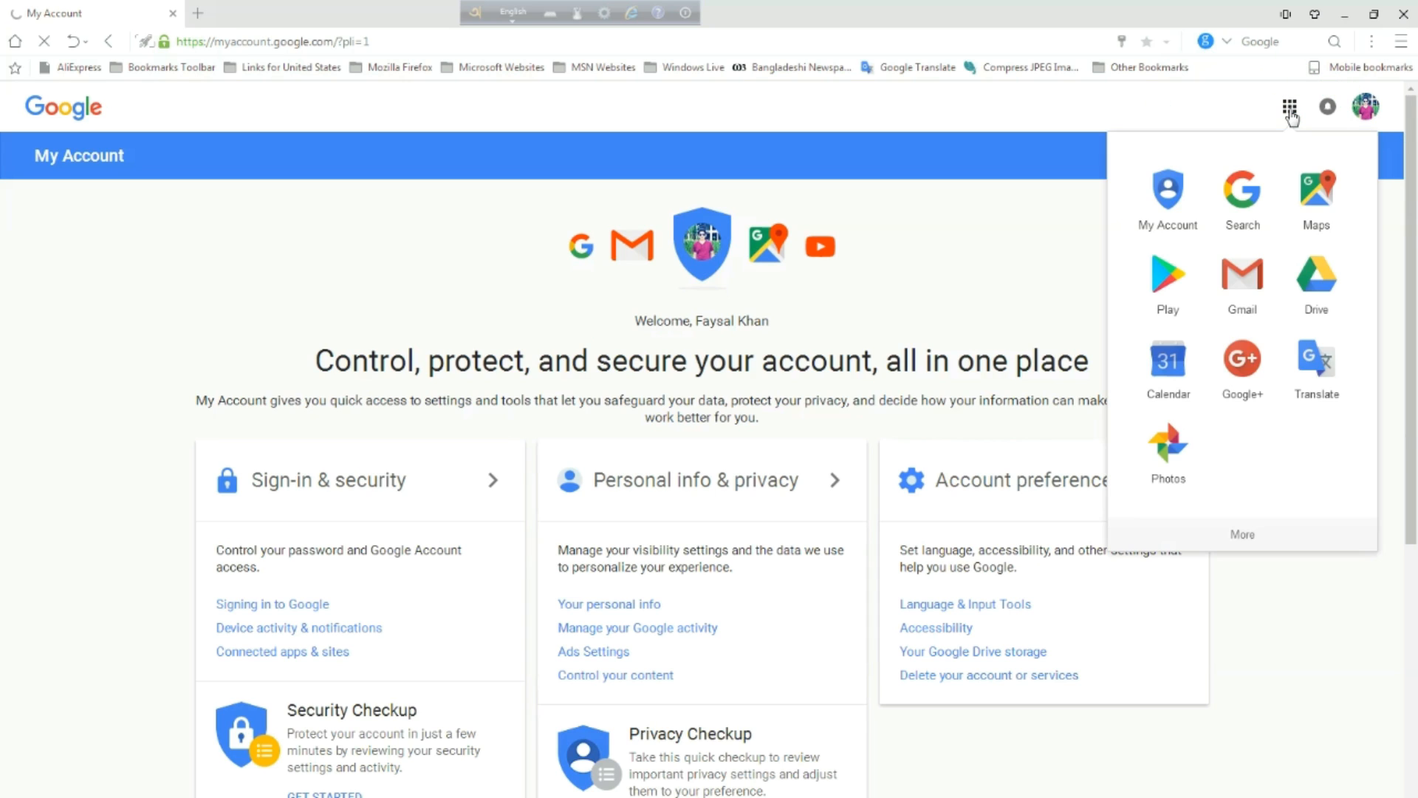
left_click(1249, 365)
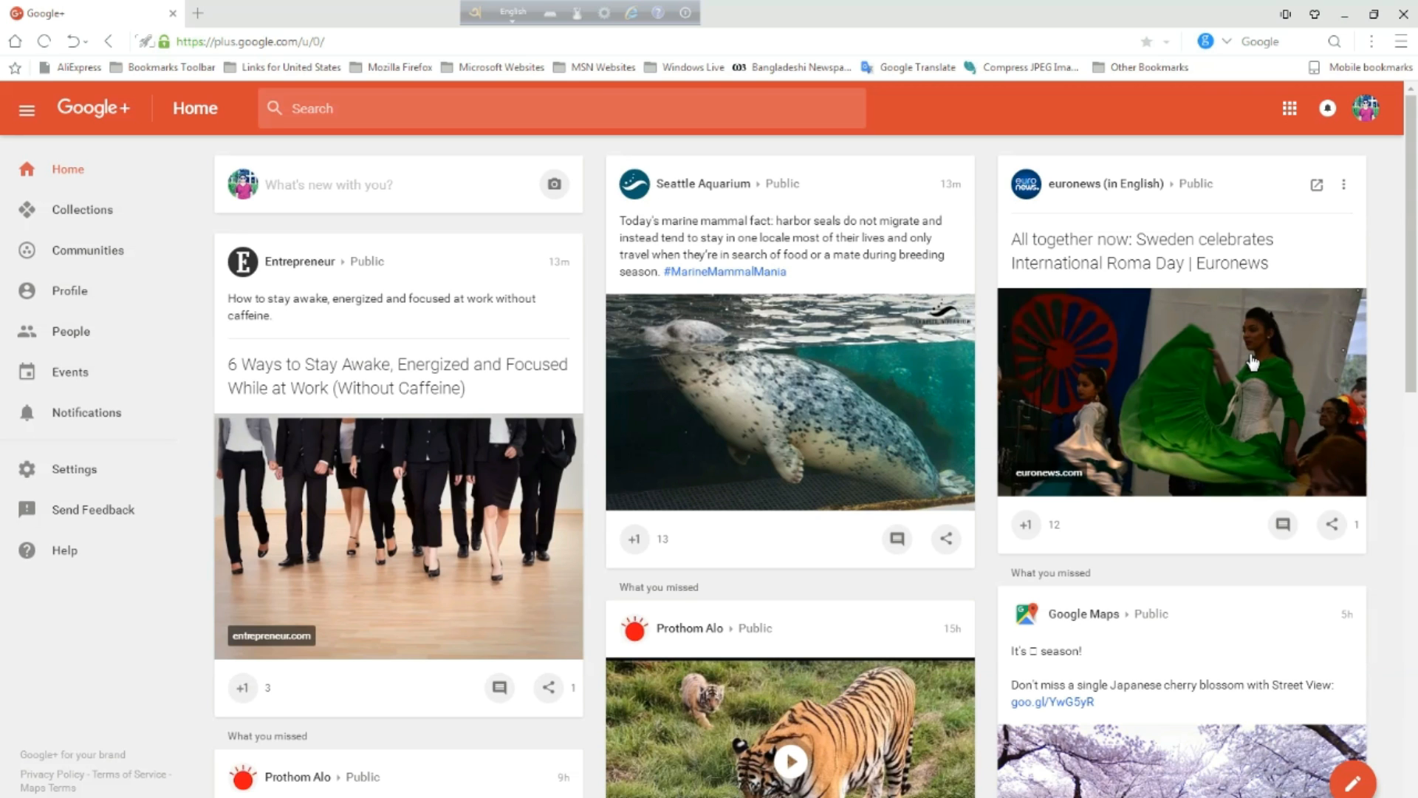
left_click(1367, 109)
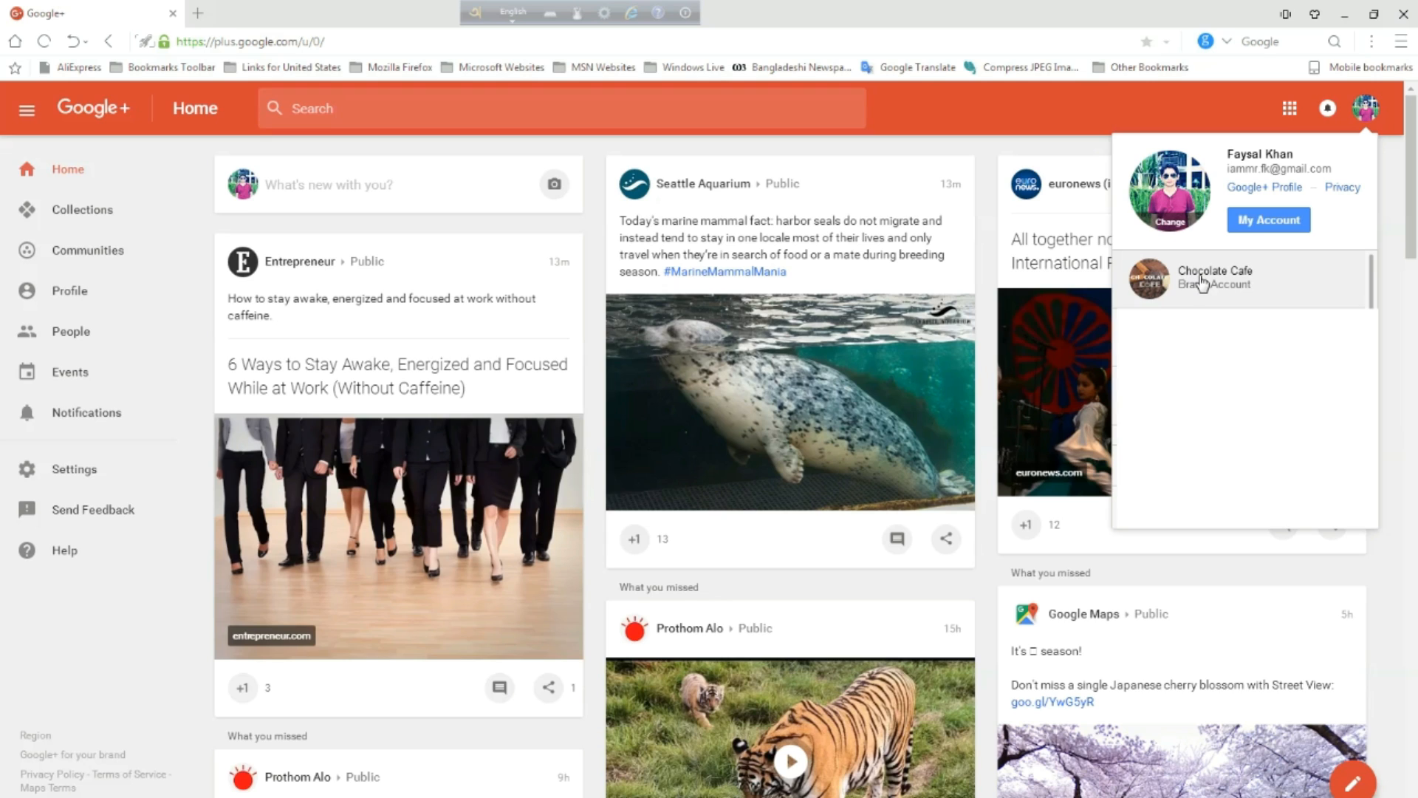
left_click(1202, 284)
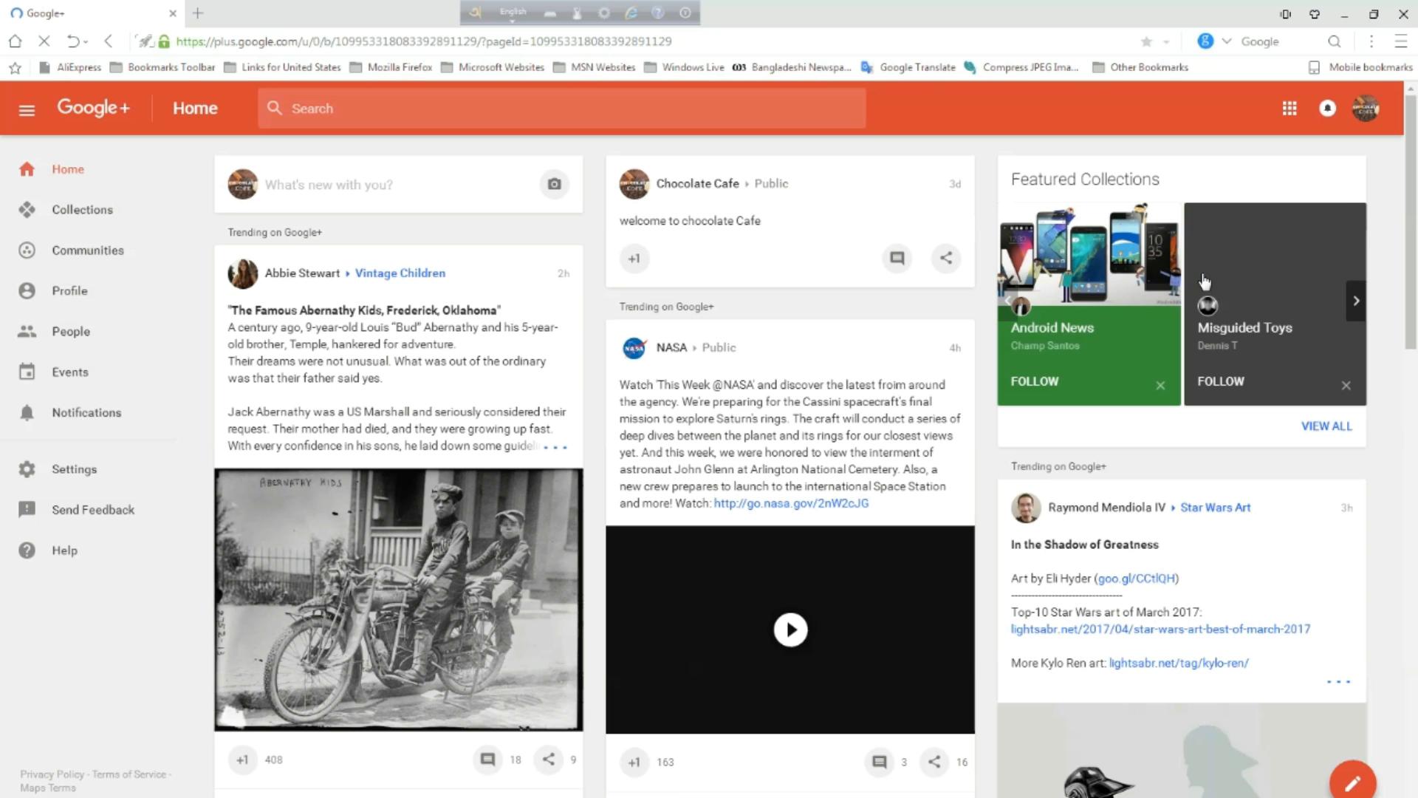
Open the My Business dashboard for Chocolate Cafe and bring up its business information for editing
left_click(1291, 111)
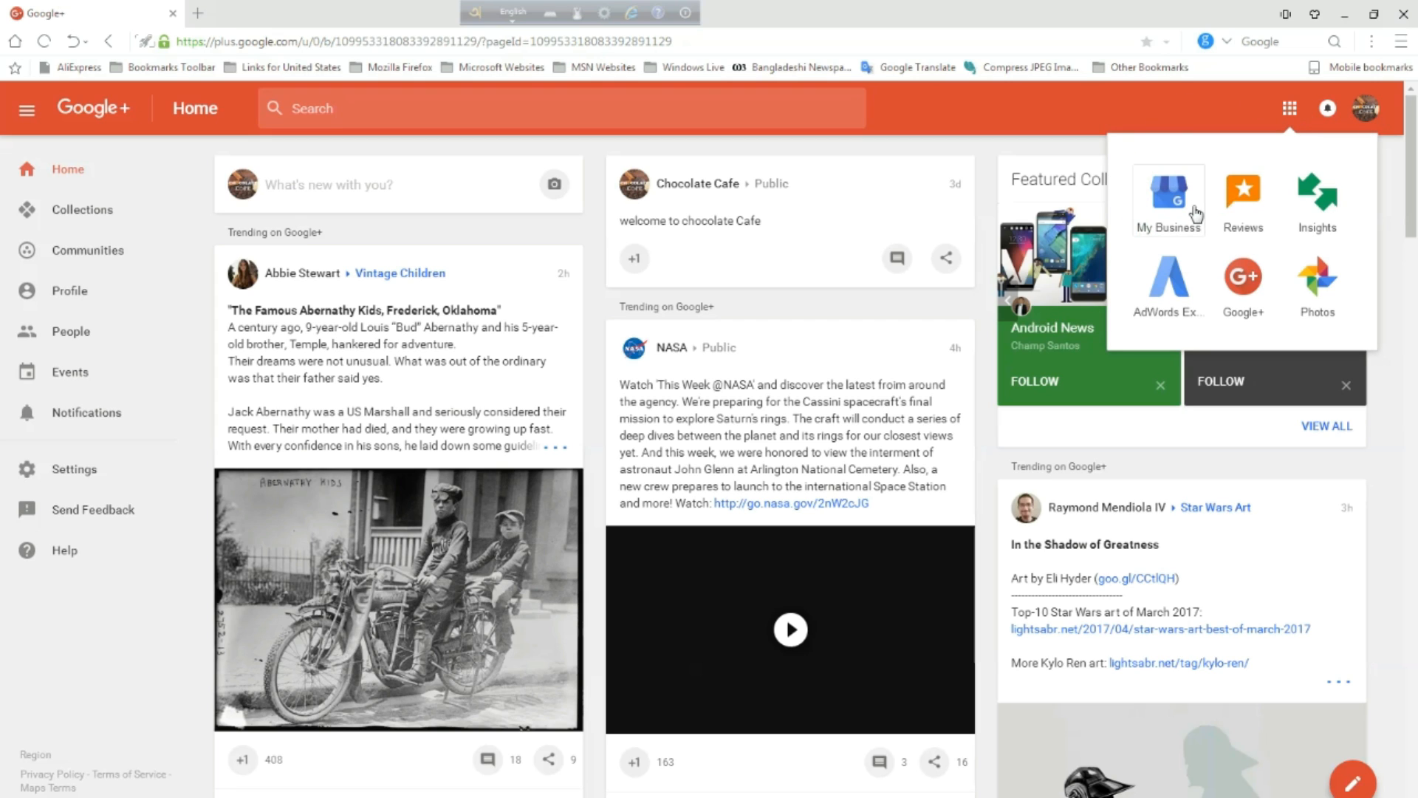
left_click(1168, 205)
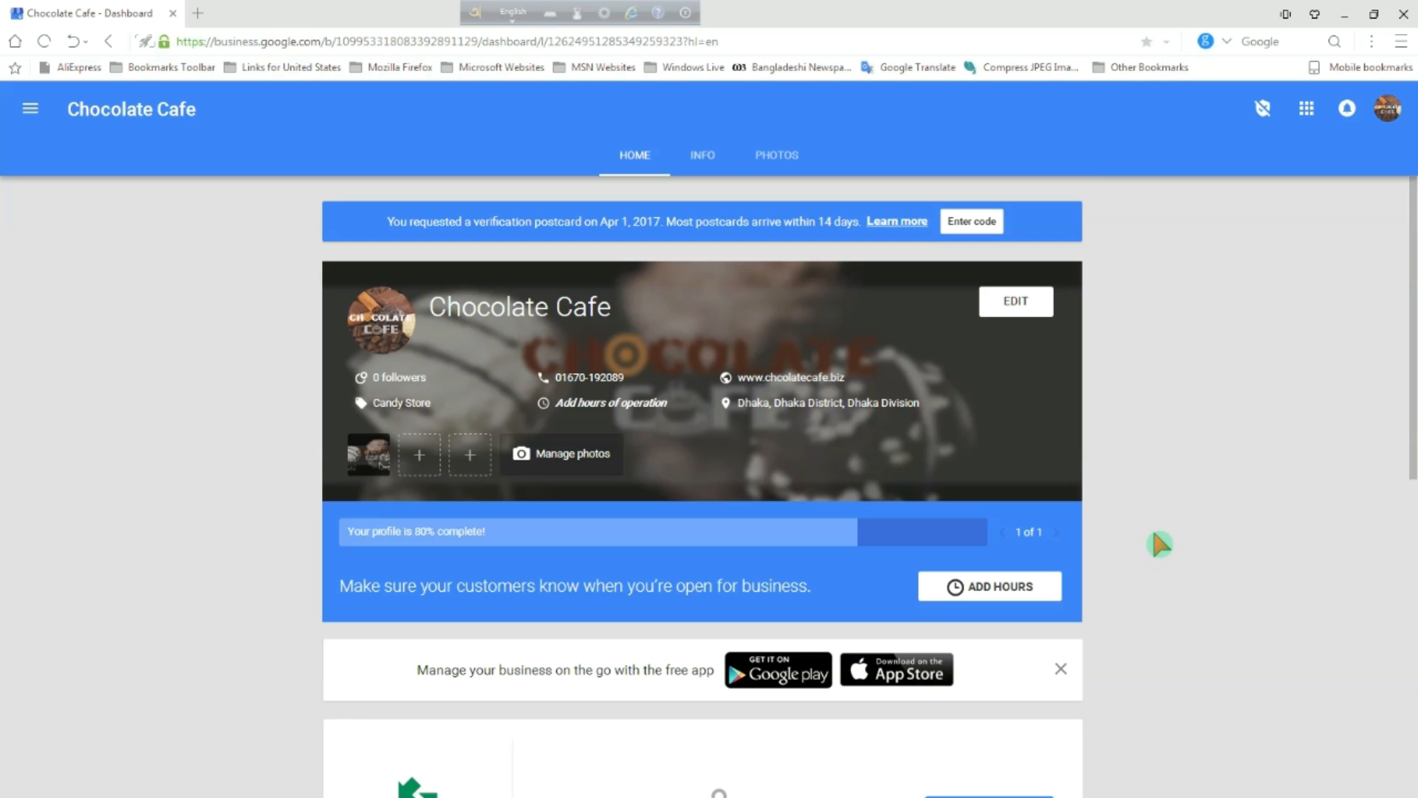
scroll(1108, 443, "down", 1)
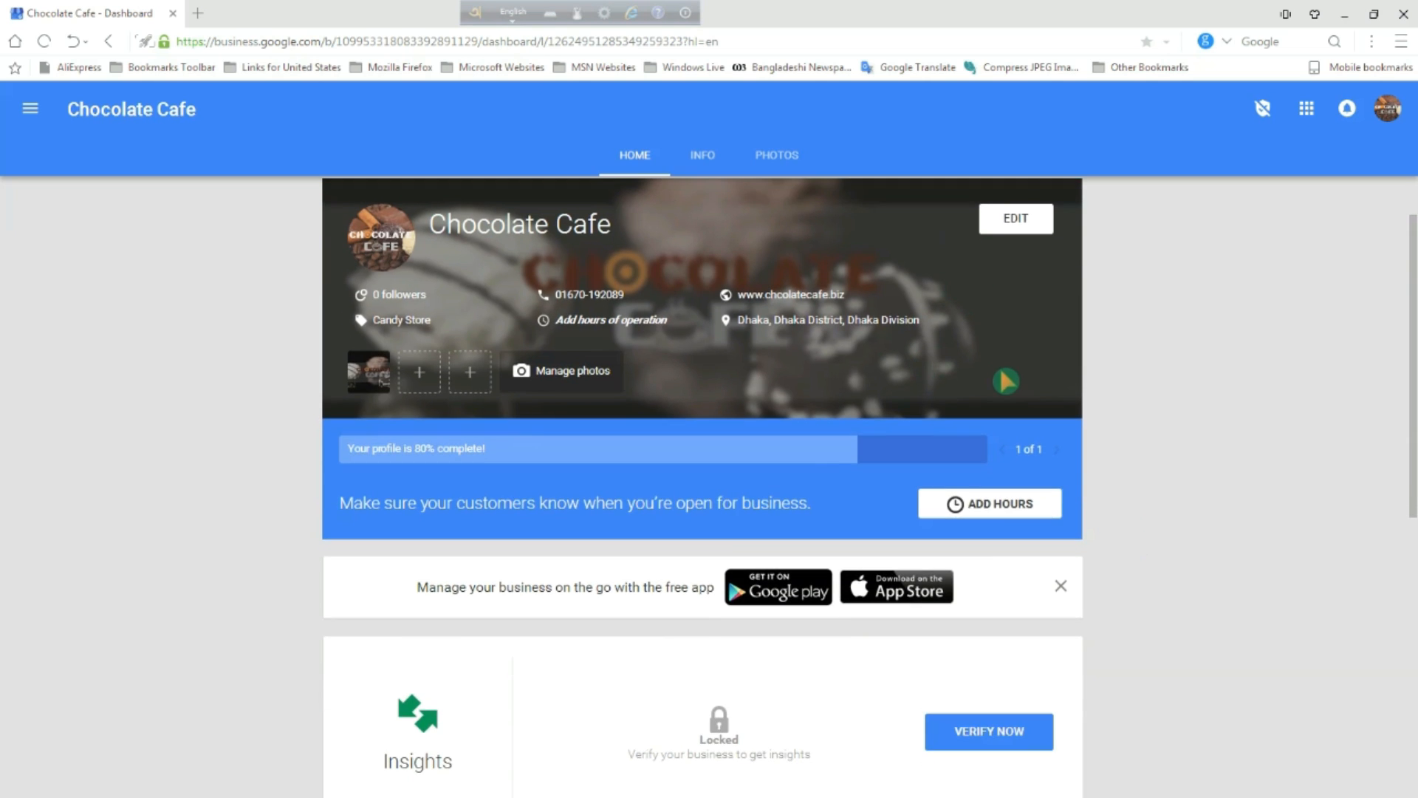
scroll(388, 313, "up", 1)
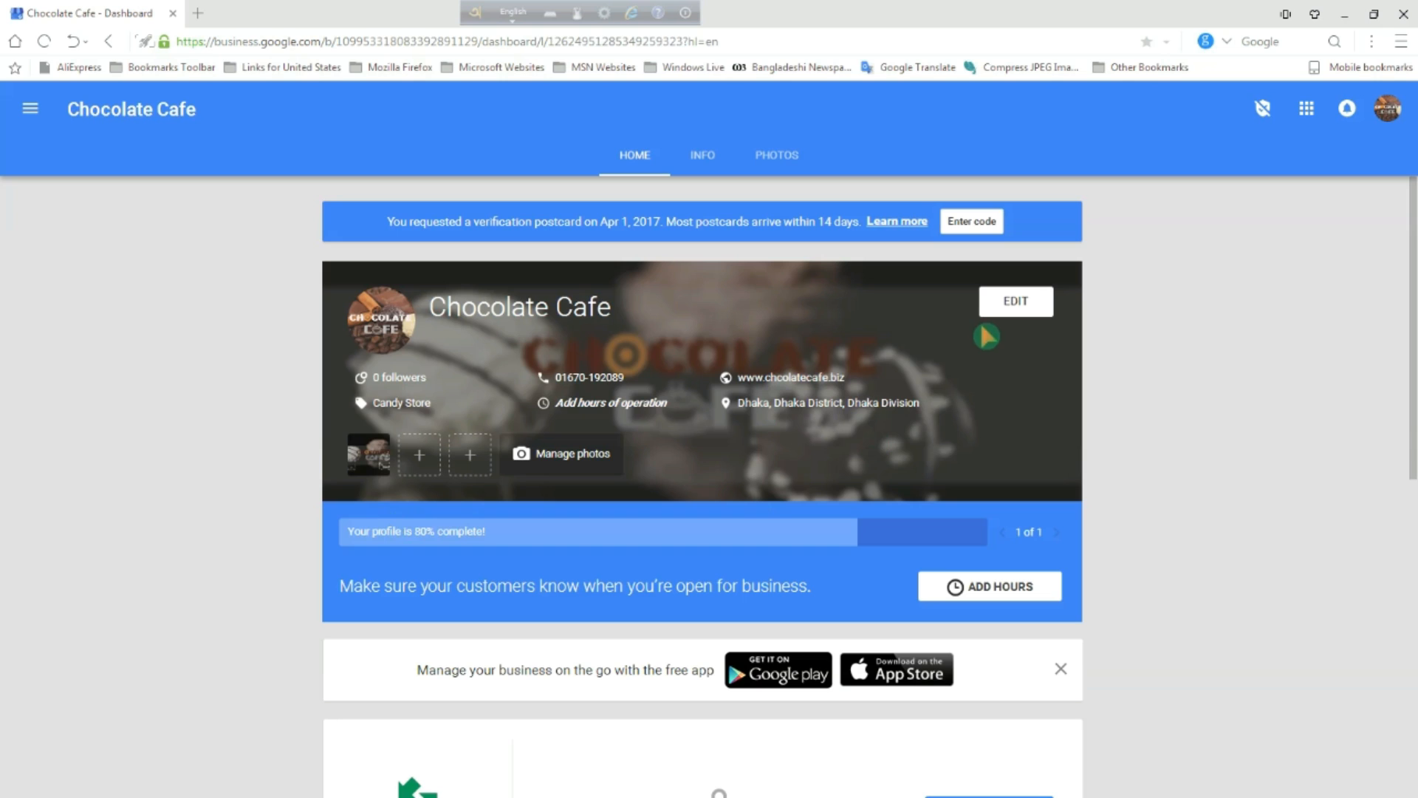
left_click(1020, 309)
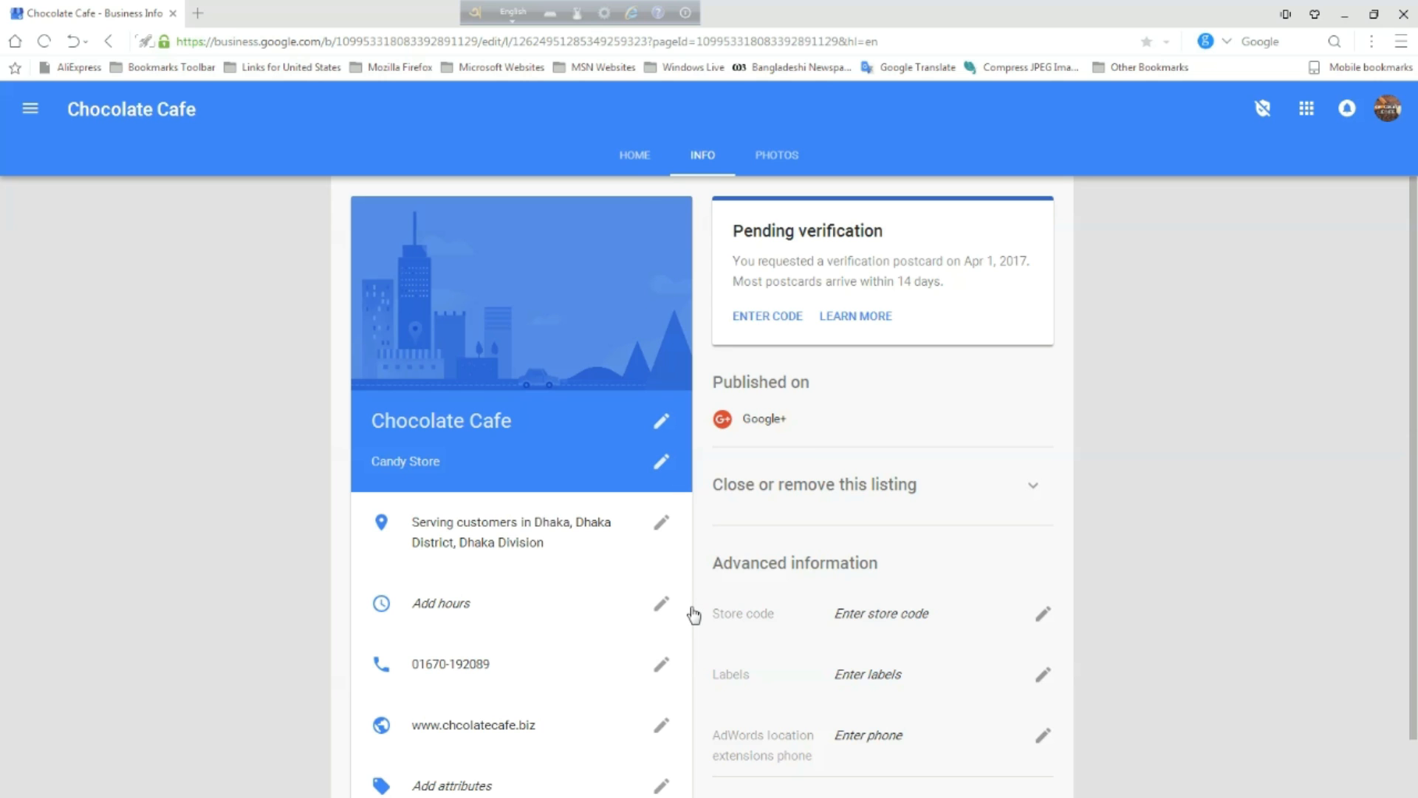
Open the business address for editing, check its fields, and apply it as it stands
scroll(500, 573, "down", 2)
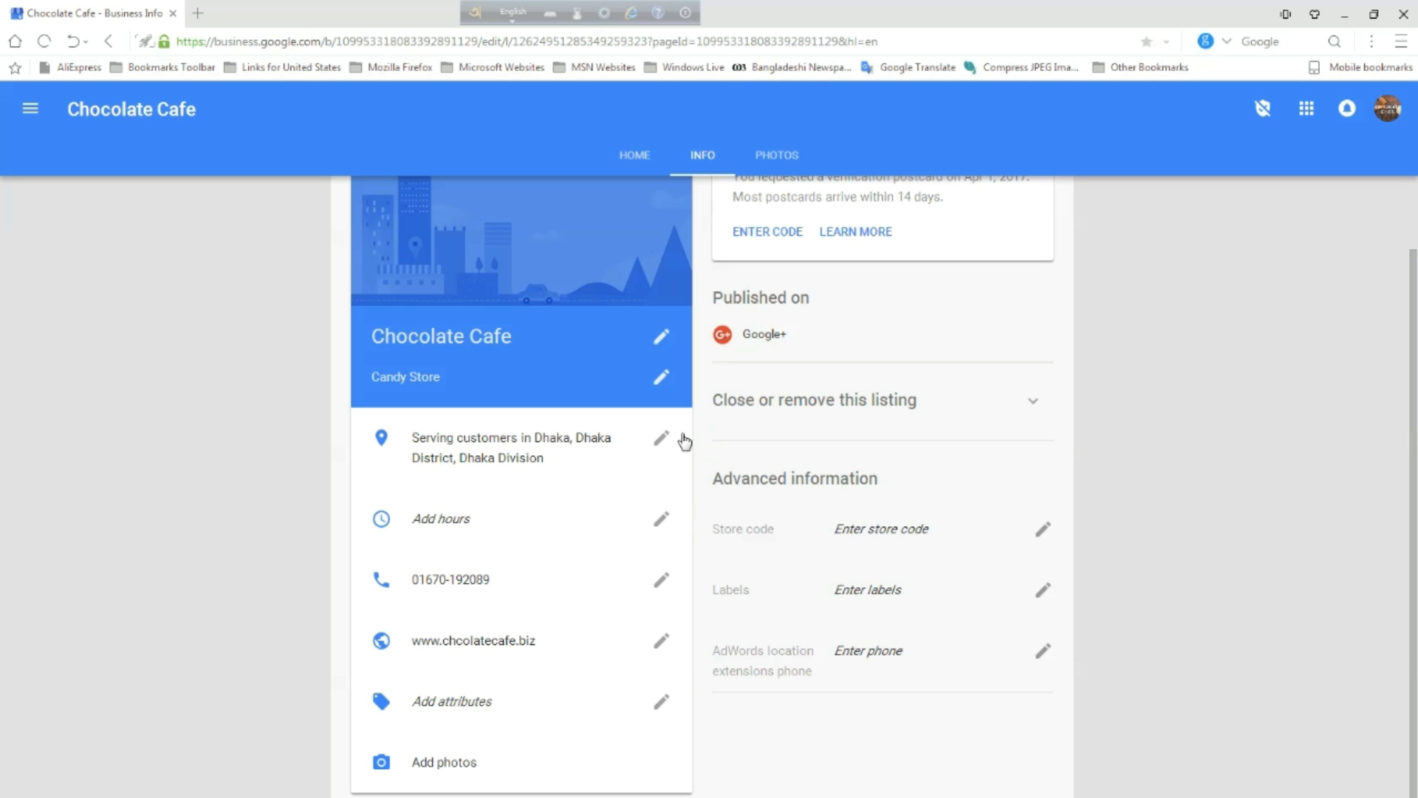
left_click(661, 441)
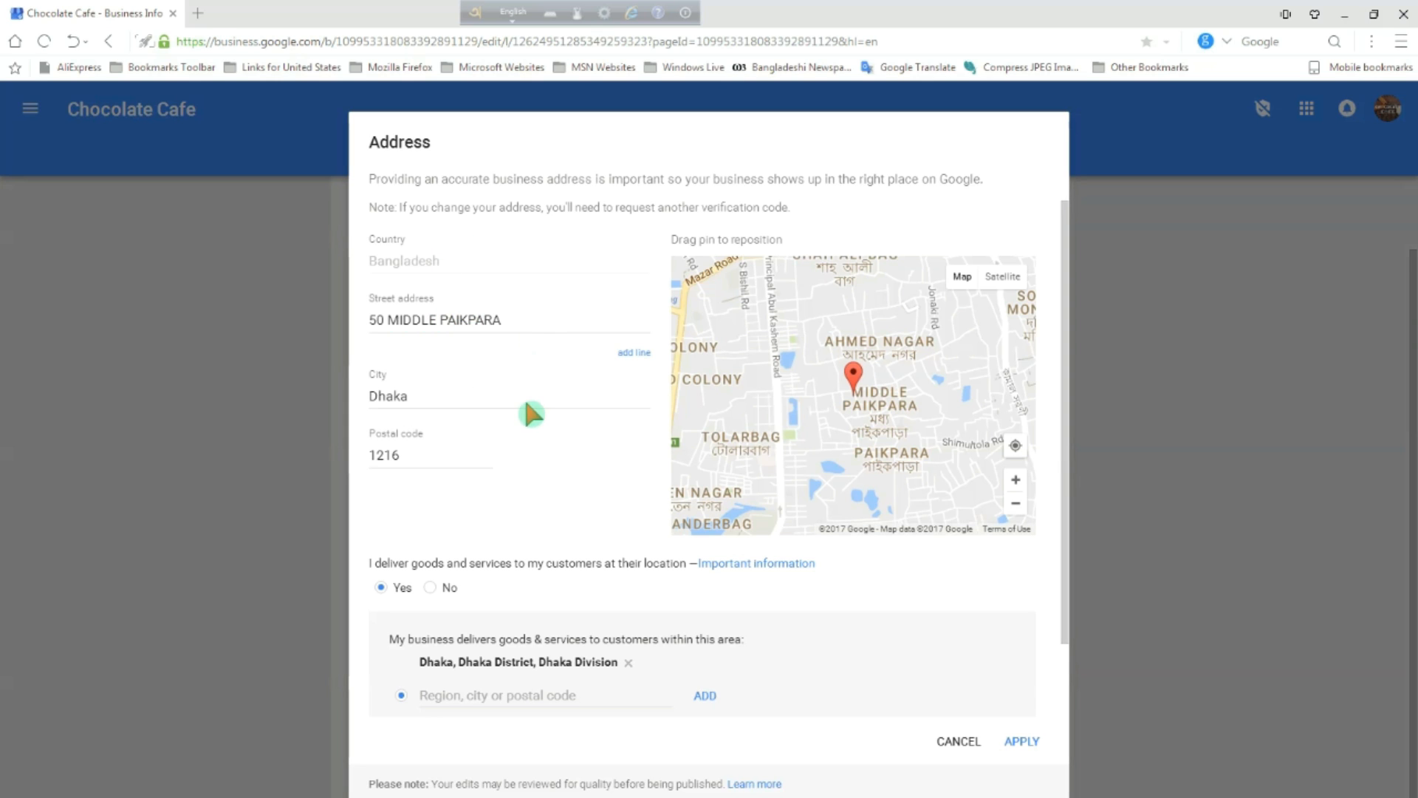
left_click(520, 319)
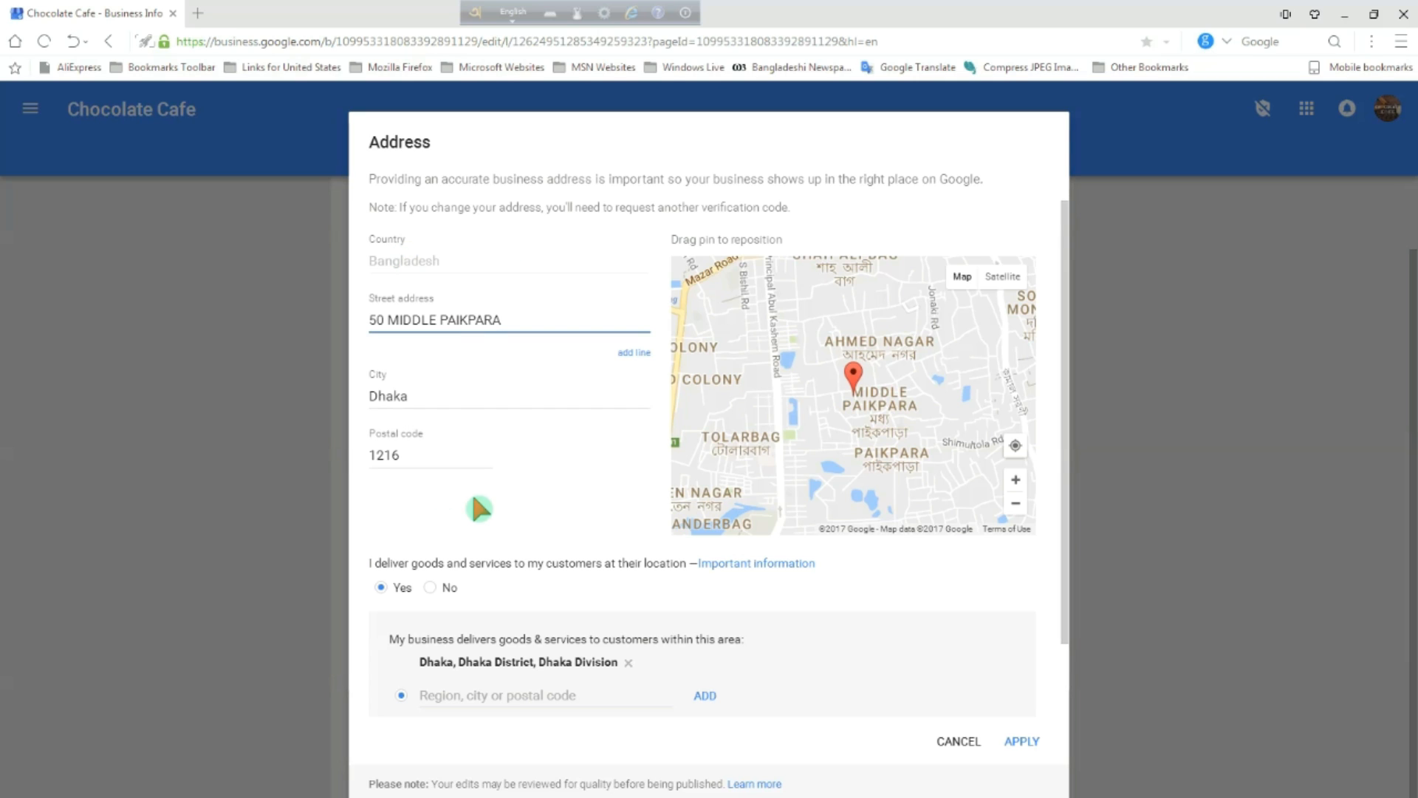
left_click(1023, 742)
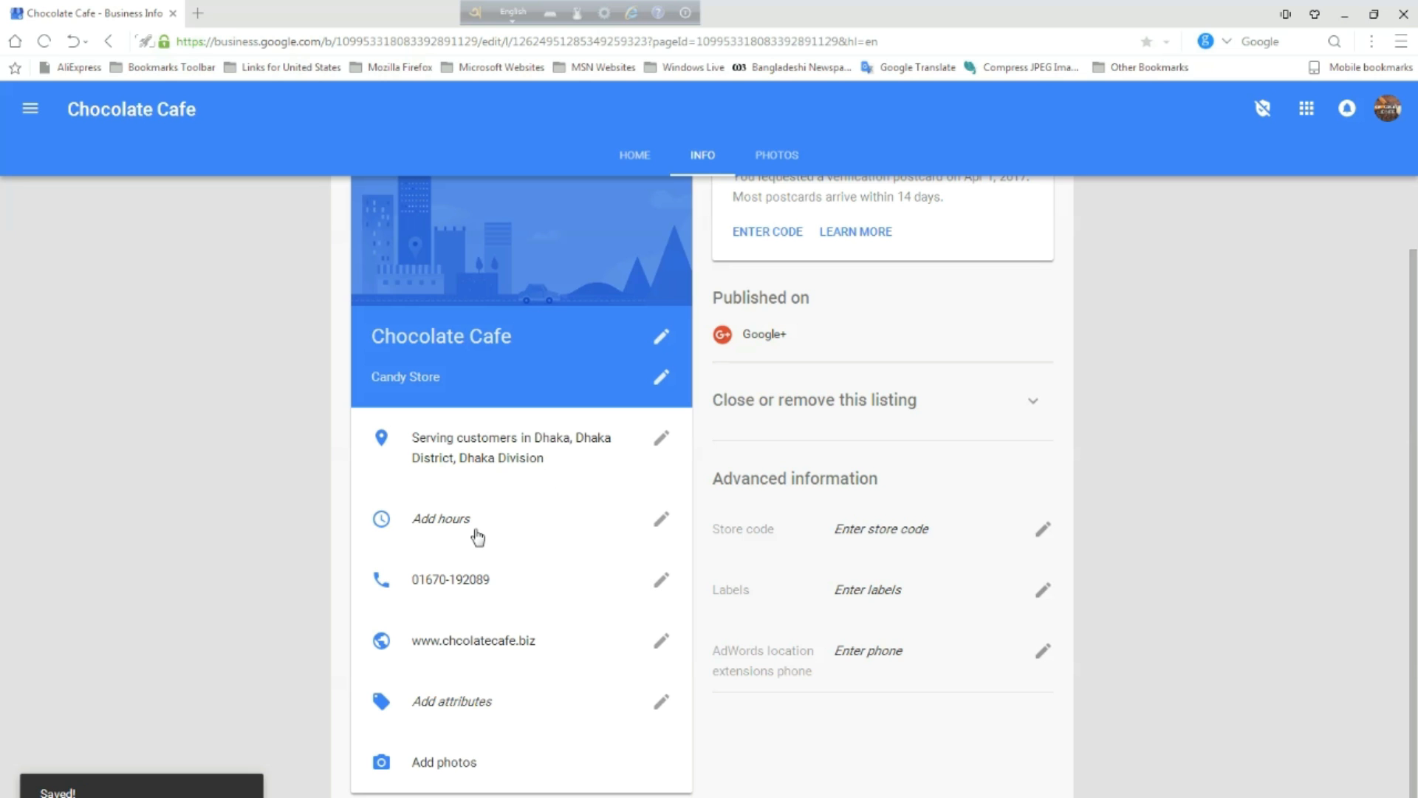
Open the business hours for editing and mark Sunday and Monday as open
left_click(465, 529)
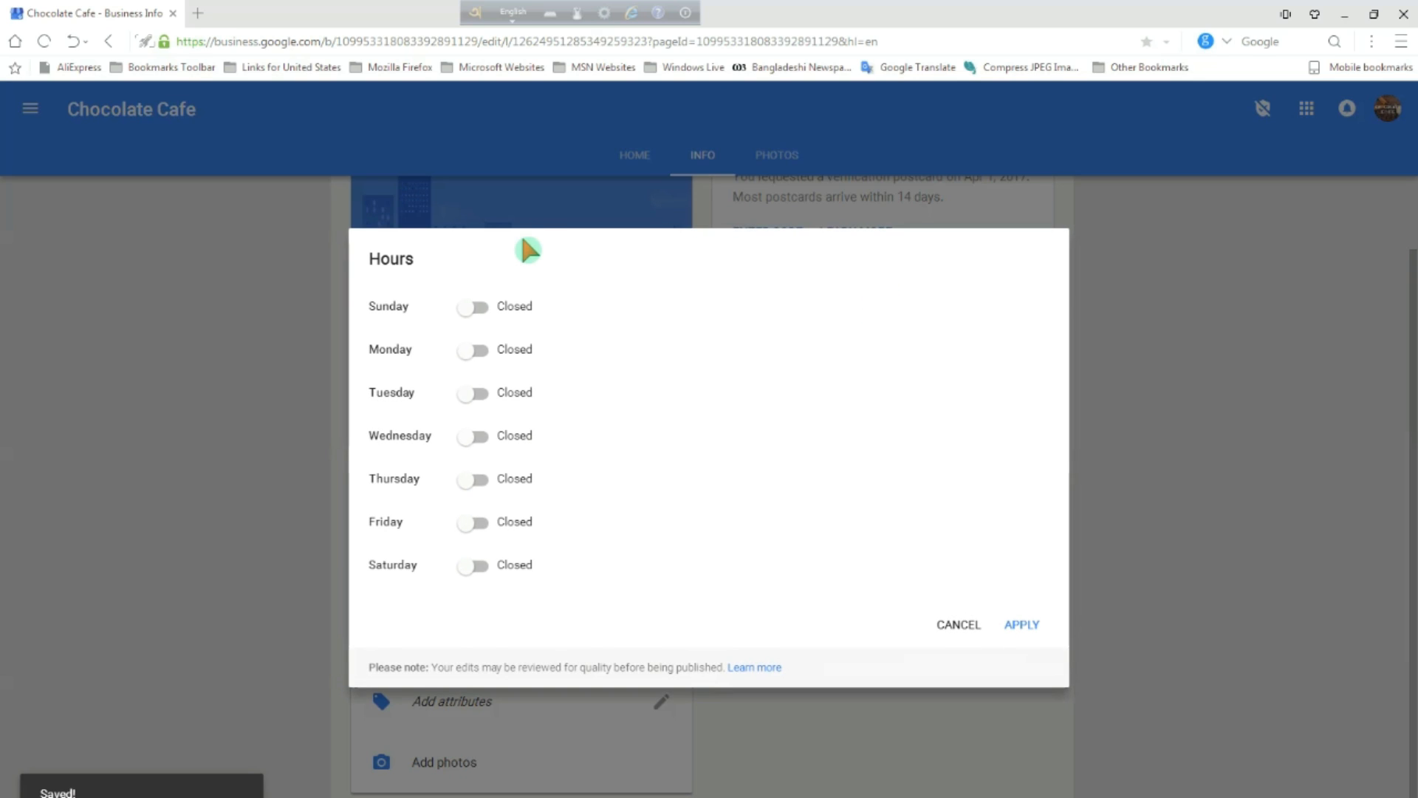
left_click(487, 313)
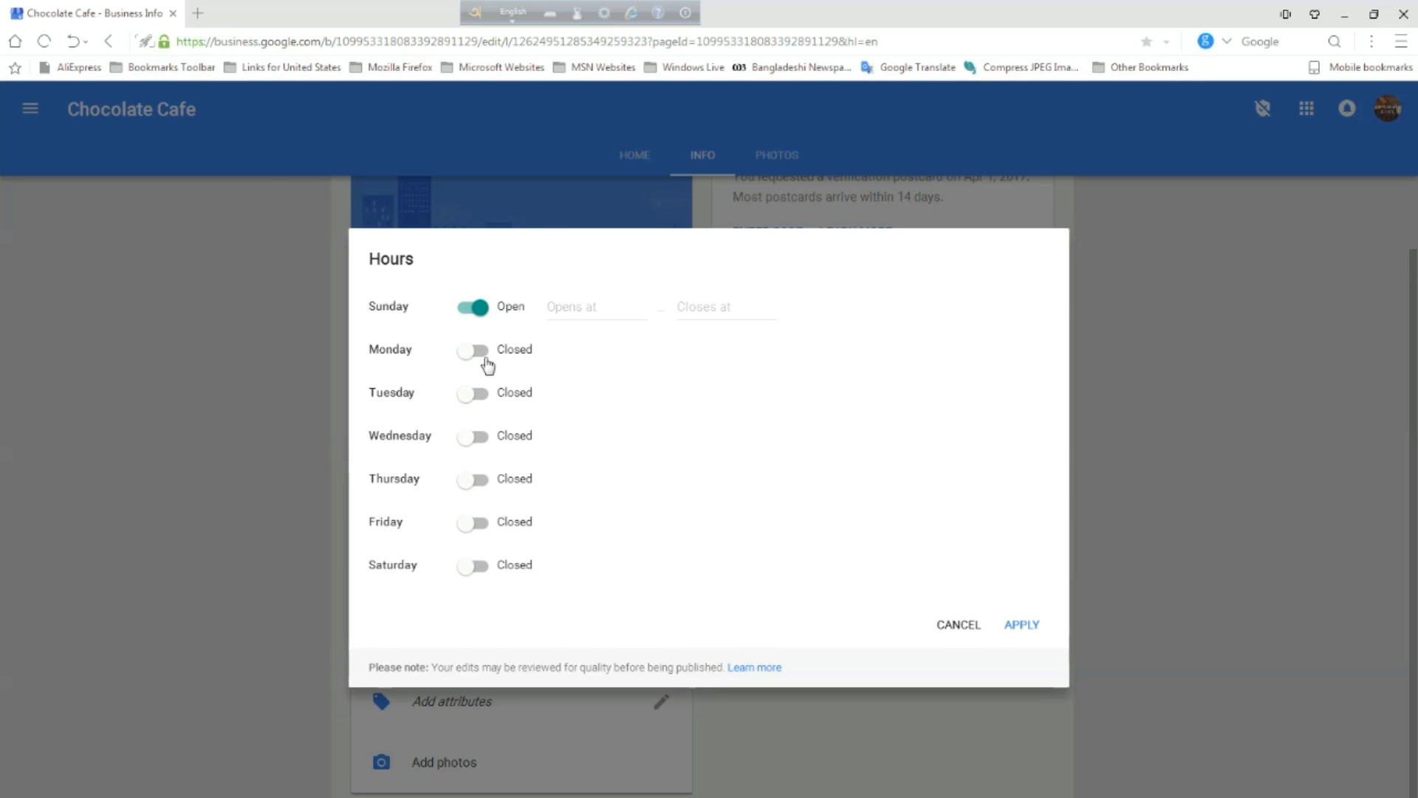
left_click(480, 352)
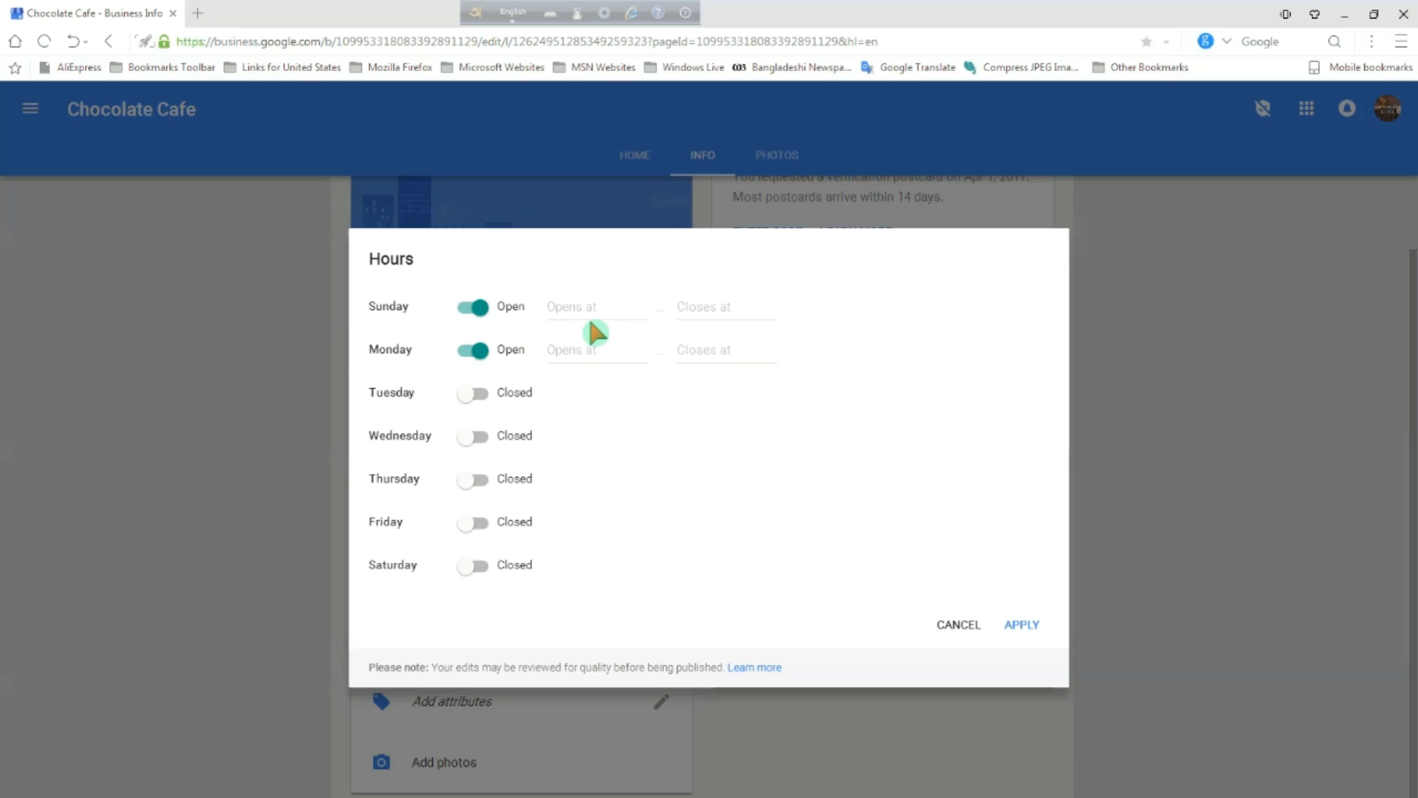
Set Sunday's opening time to 8:00 am and look through its closing time choices
left_click(609, 303)
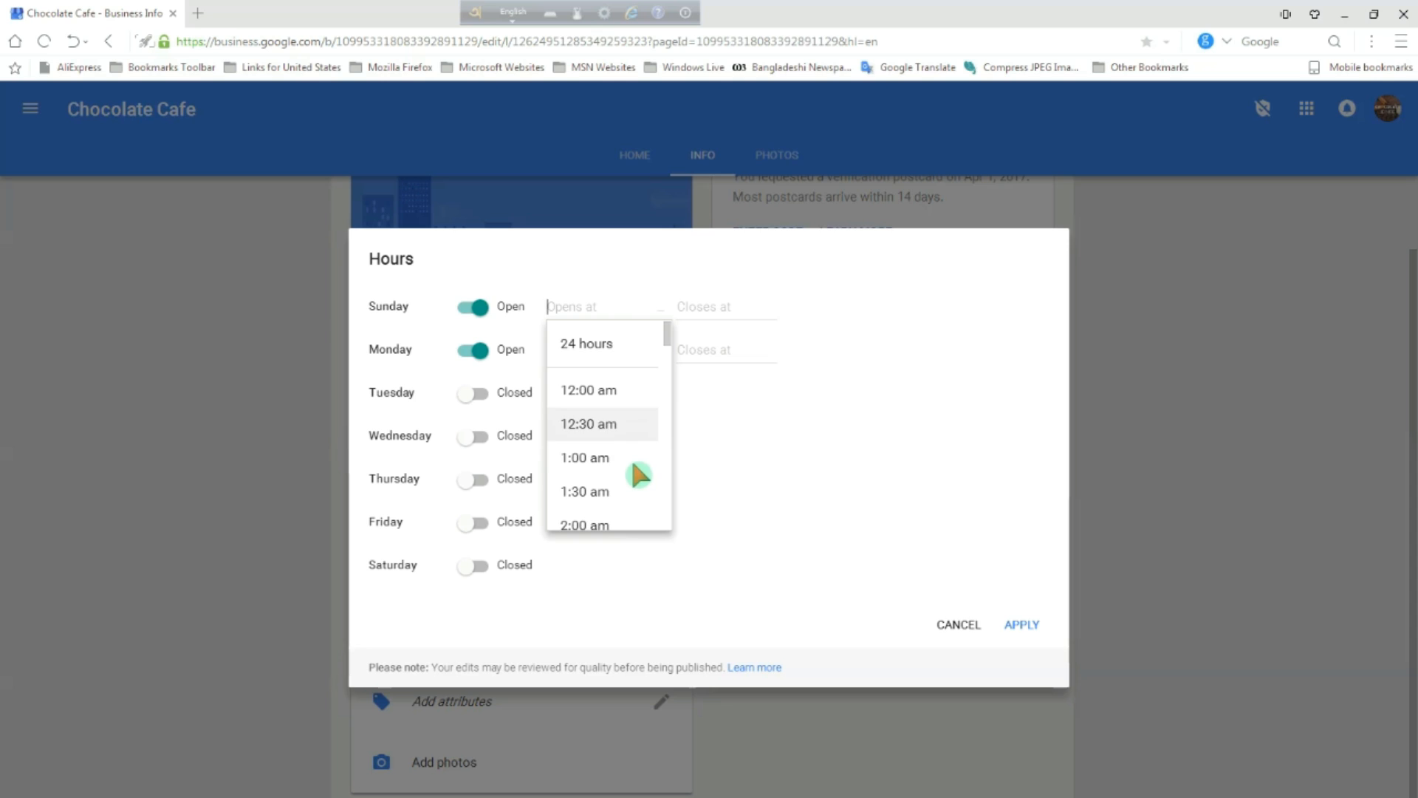
scroll(634, 465, "down", 3)
scroll(634, 465, "down", 8)
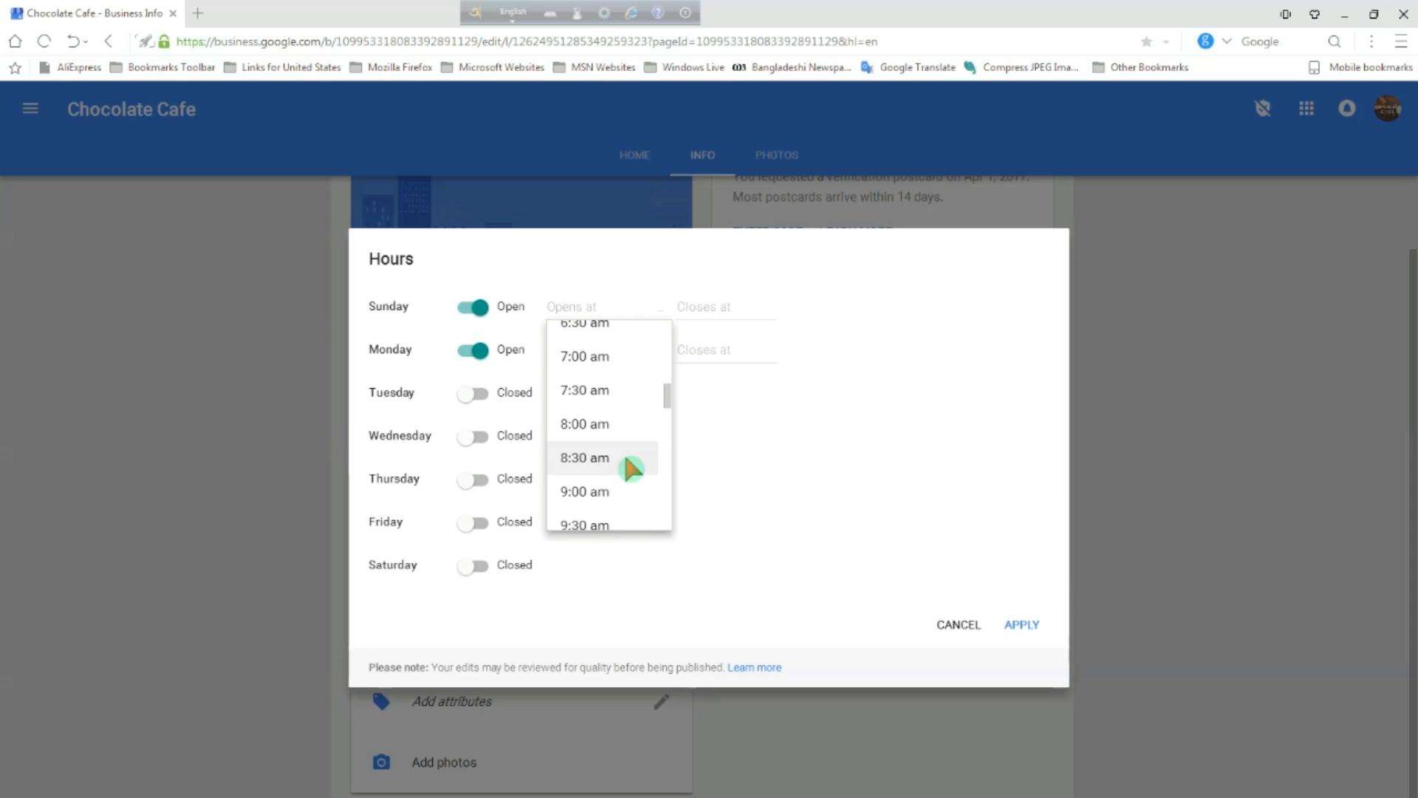
left_click(598, 422)
left_click(729, 305)
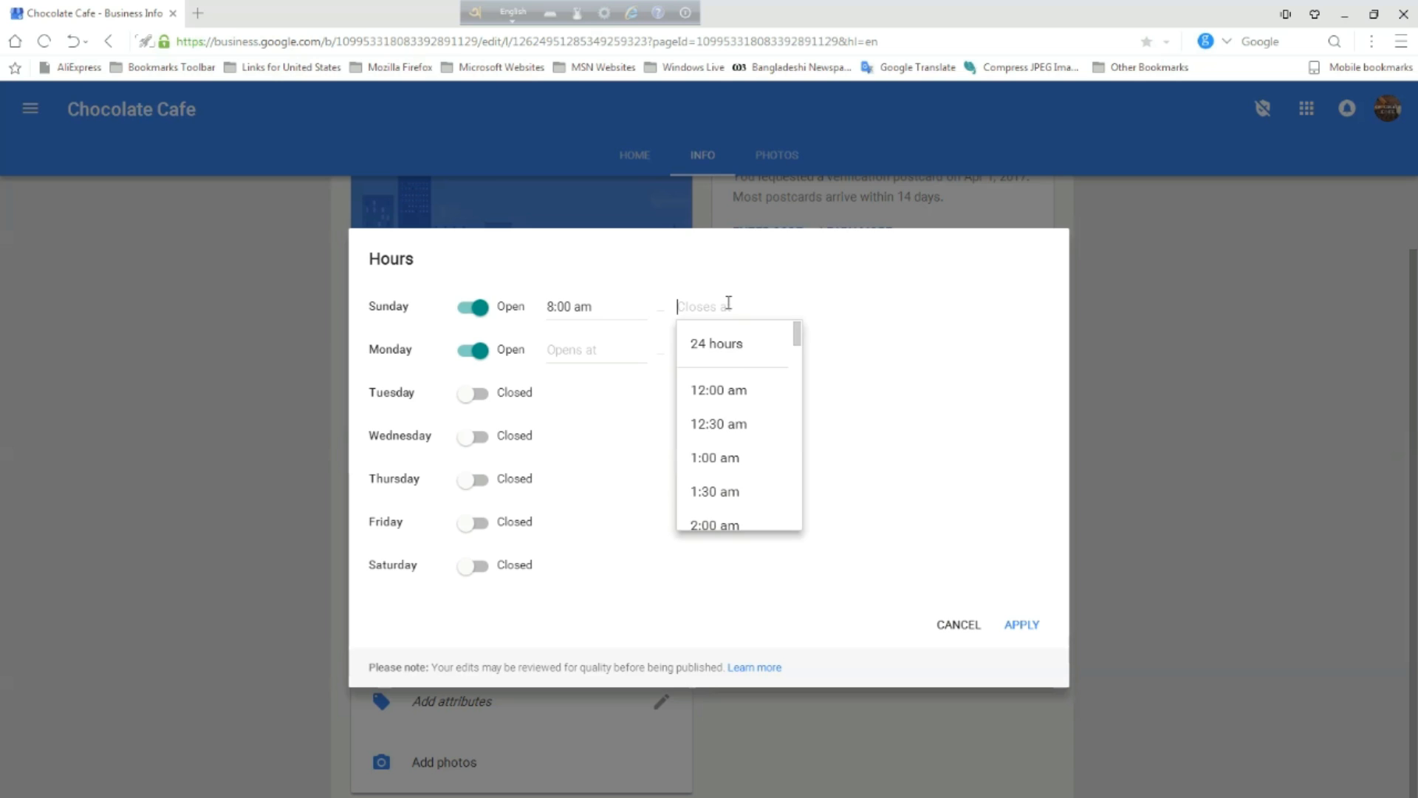
scroll(753, 458, "down", 4)
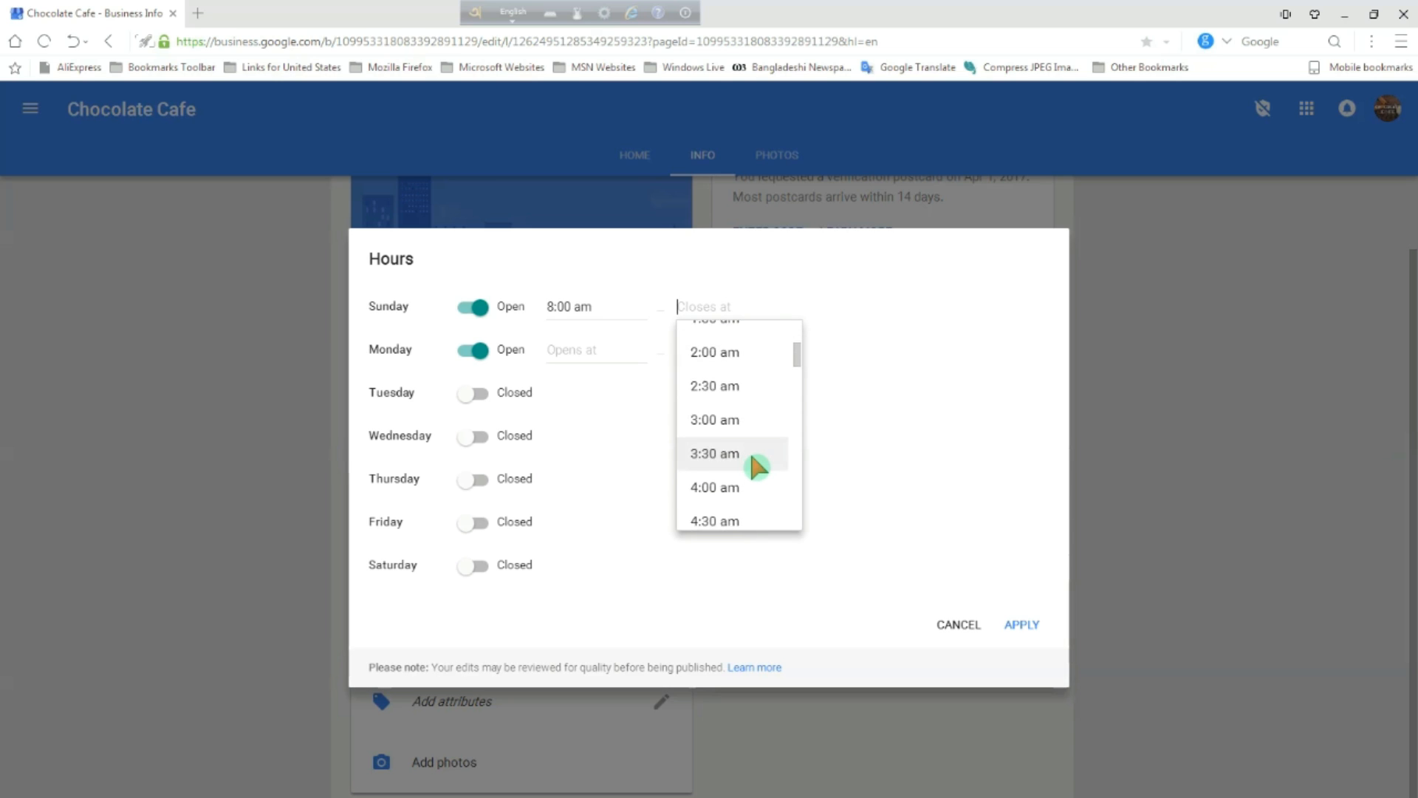
scroll(751, 473, "down", 4)
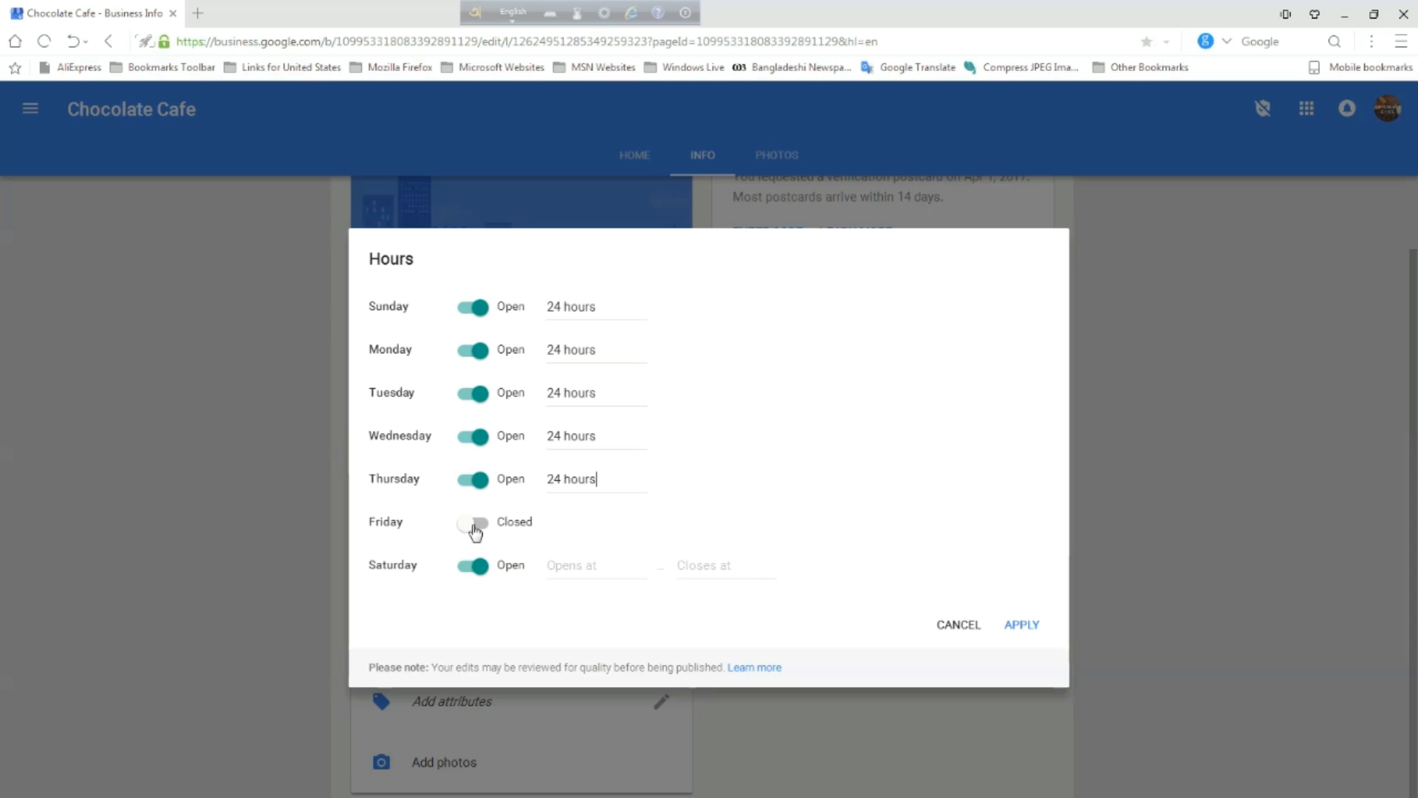
Mark Friday as open, set both Friday and Saturday to 24 hours, and apply the business hours
left_click(487, 526)
left_click(487, 526)
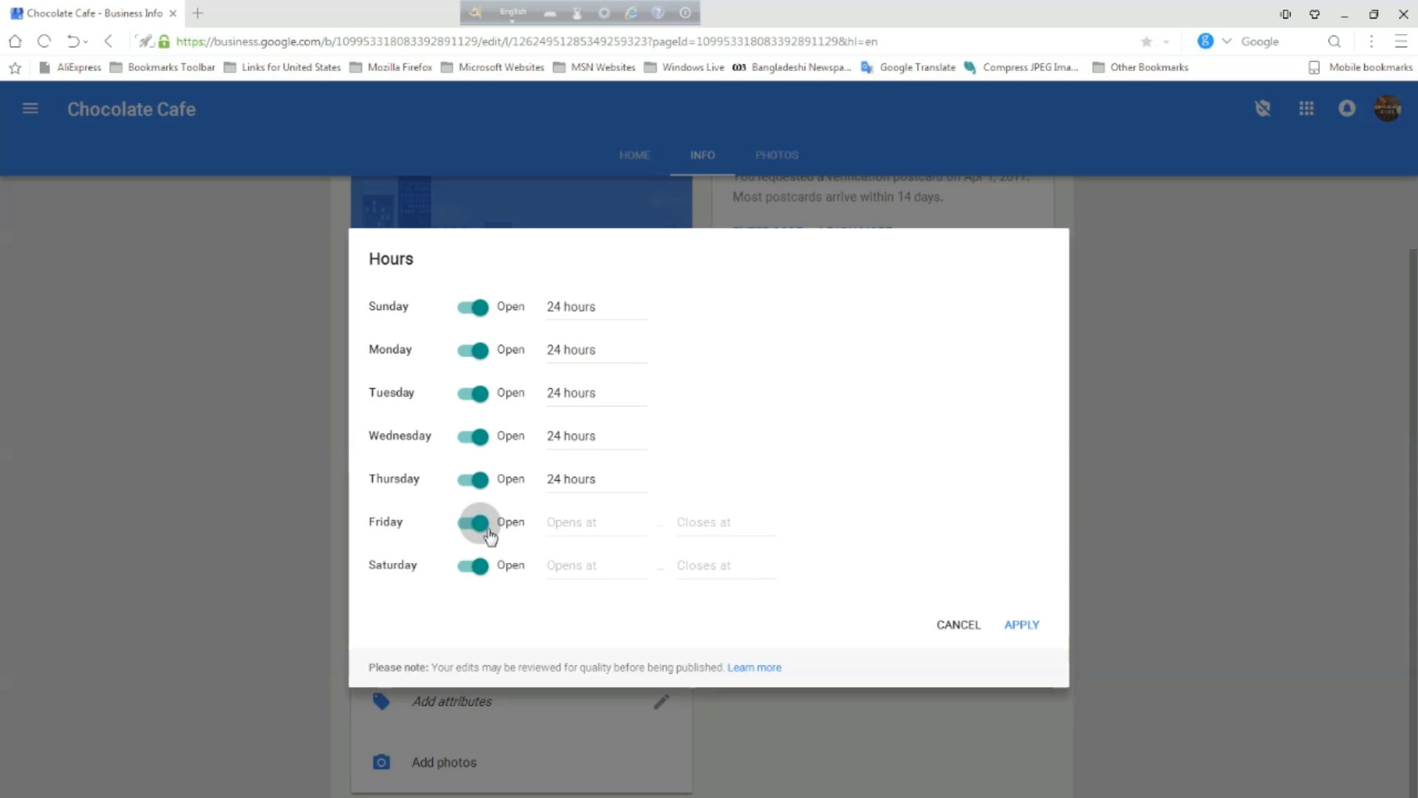
left_click(487, 526)
left_click(584, 521)
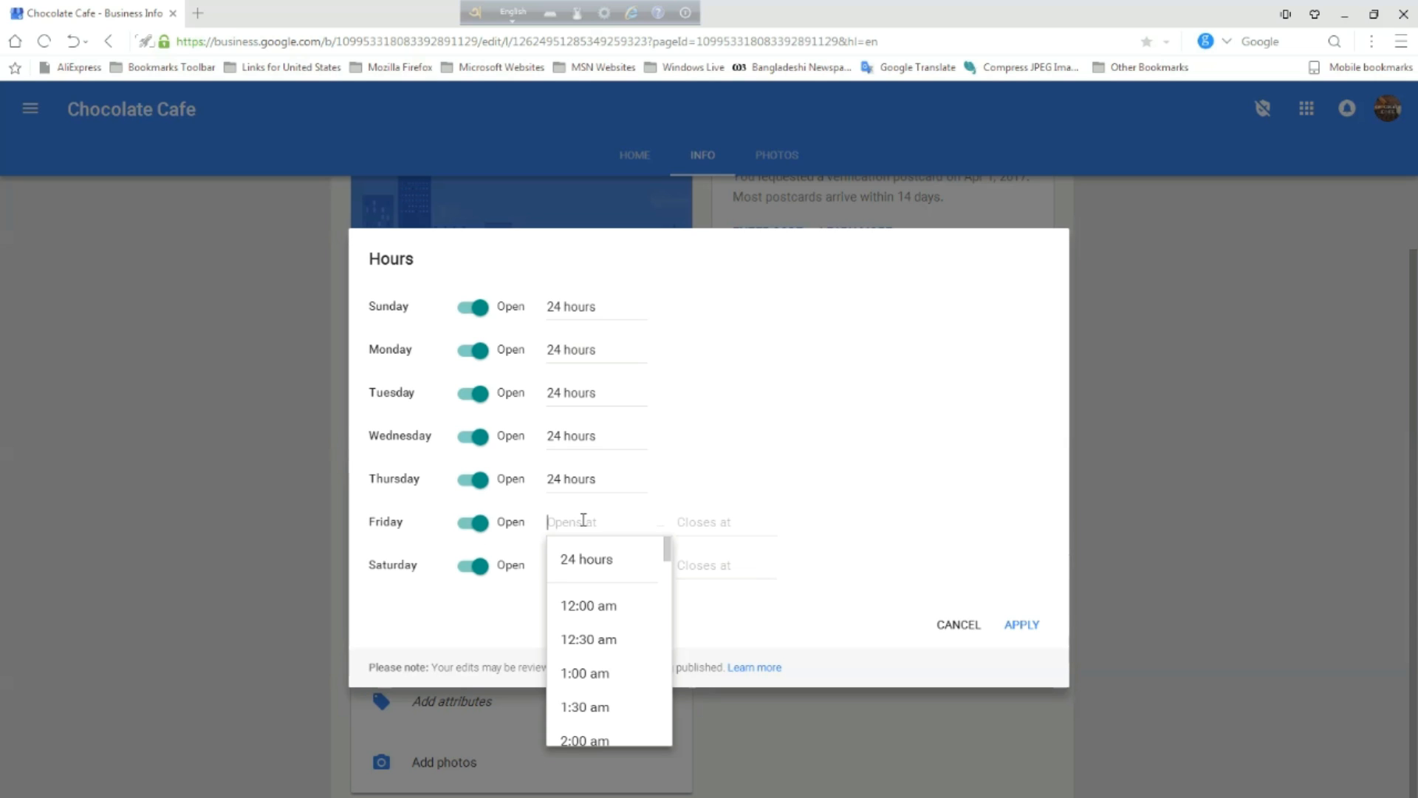
left_click(573, 561)
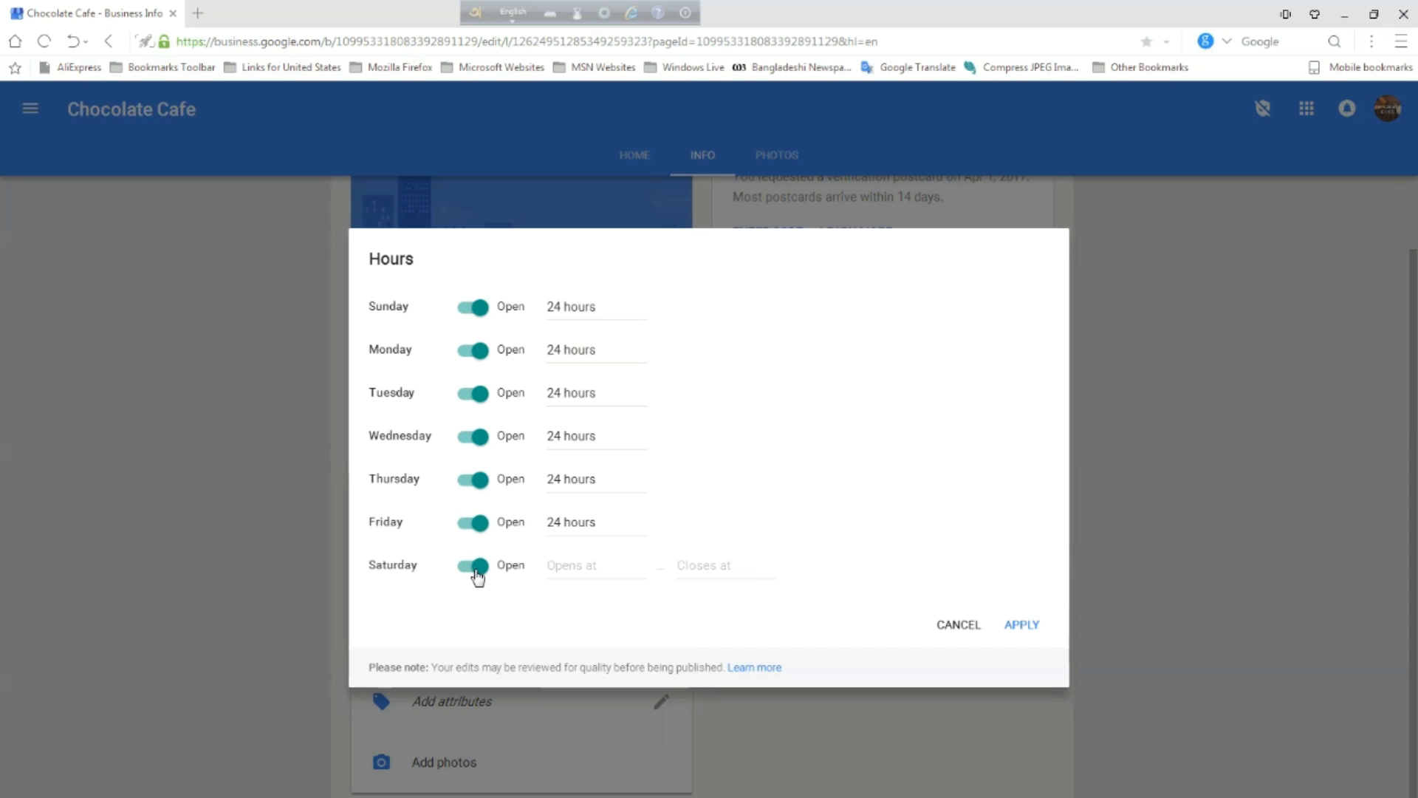
left_click(577, 569)
left_click(595, 613)
left_click(1029, 628)
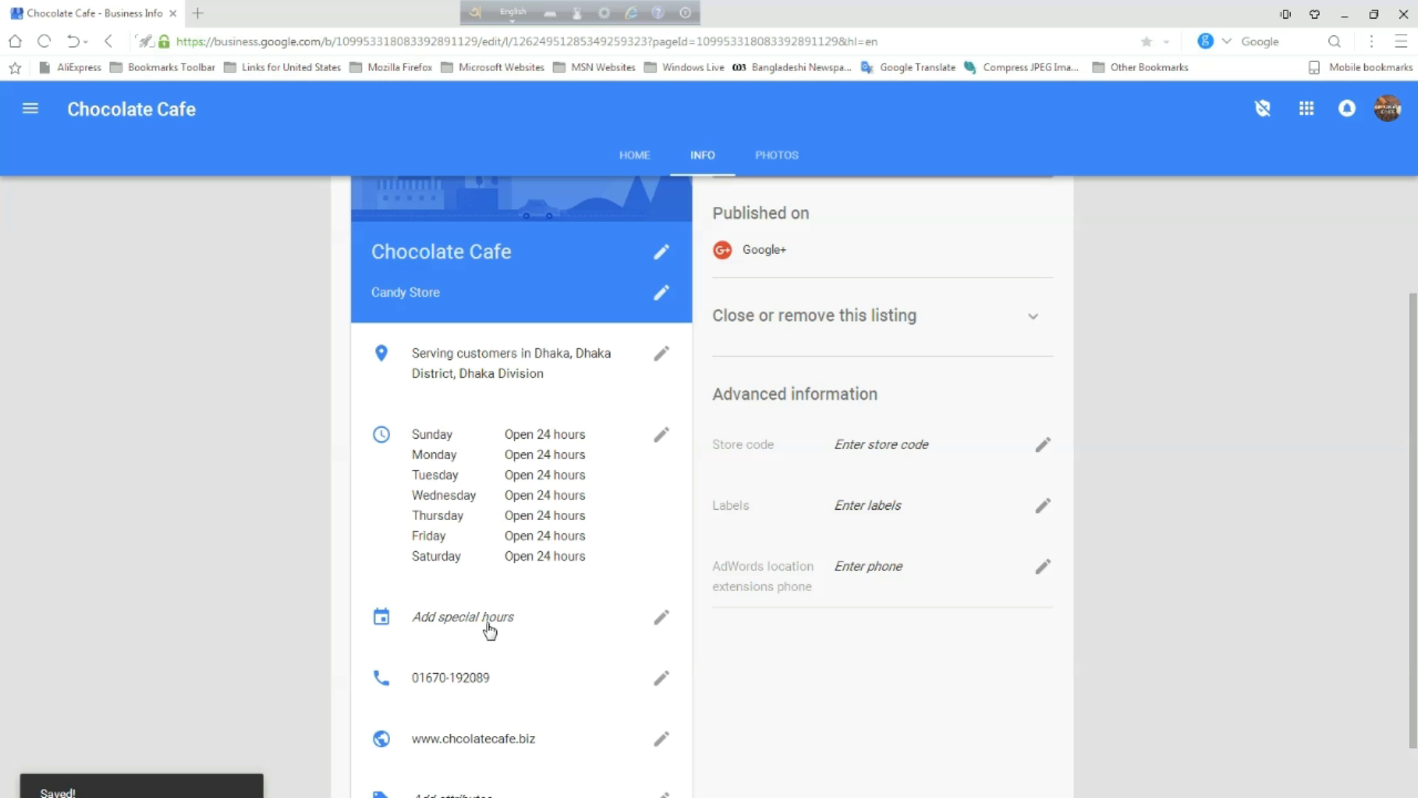
Examine the date, opening time and closing time options for special hours, and leave without adding any
left_click(497, 622)
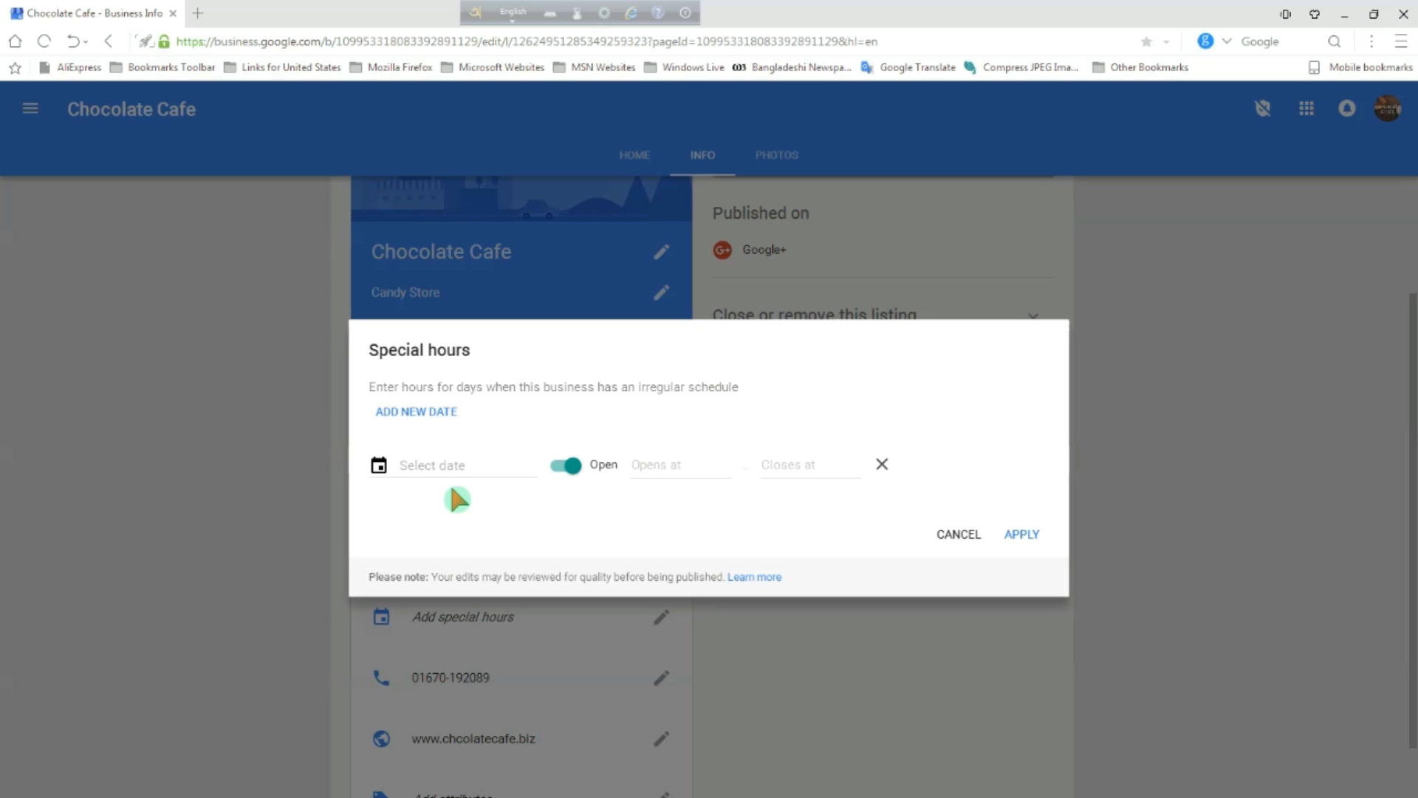
left_click(425, 466)
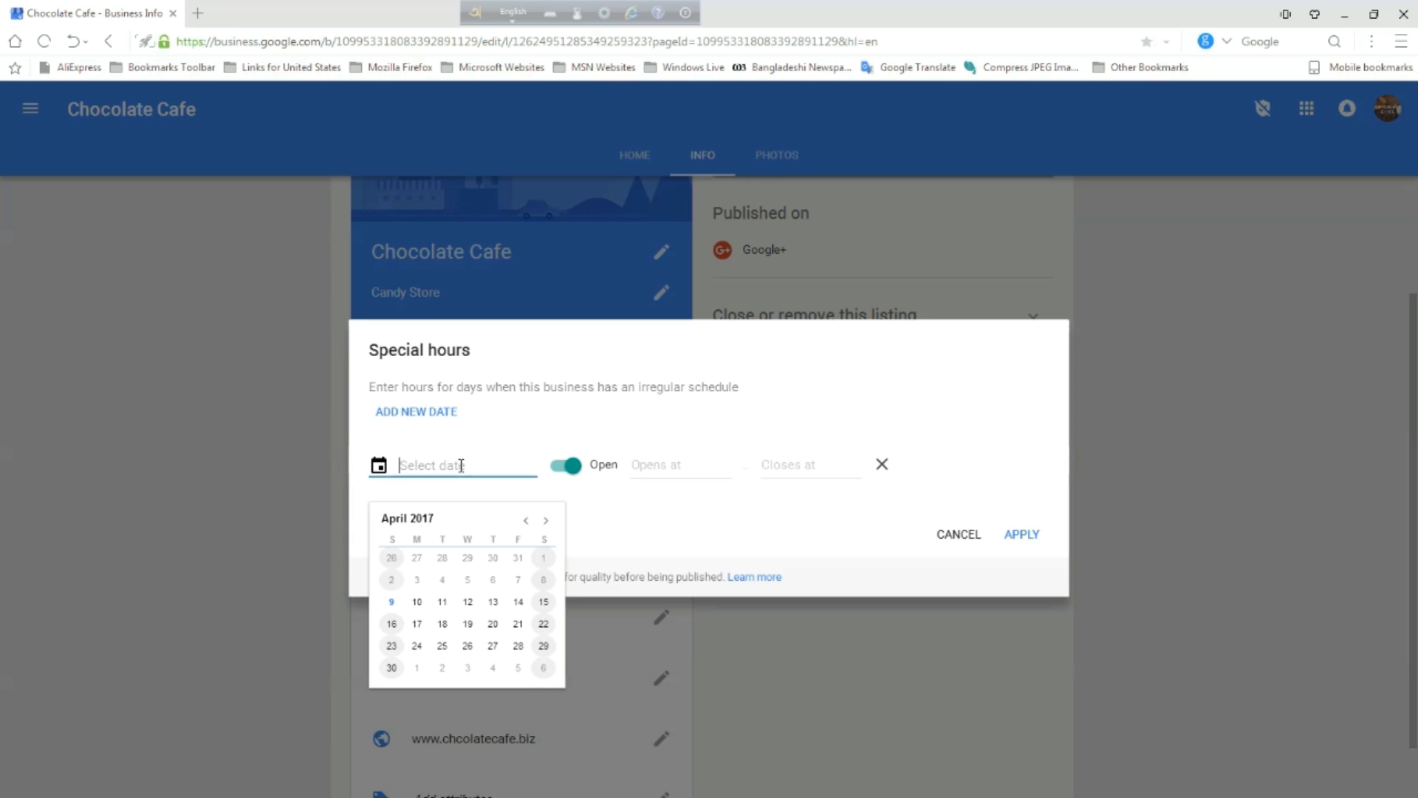
left_click(657, 454)
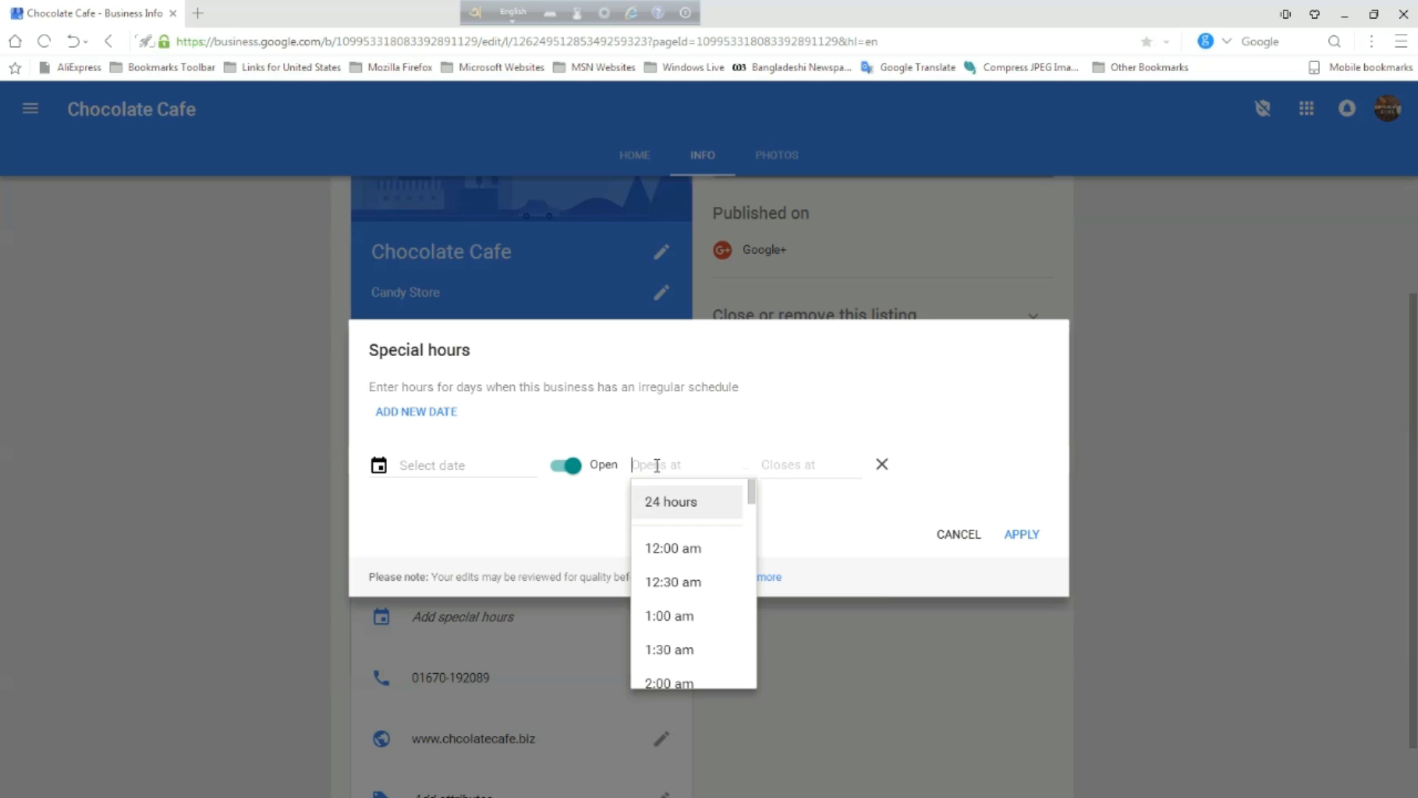
left_click(829, 465)
left_click(702, 515)
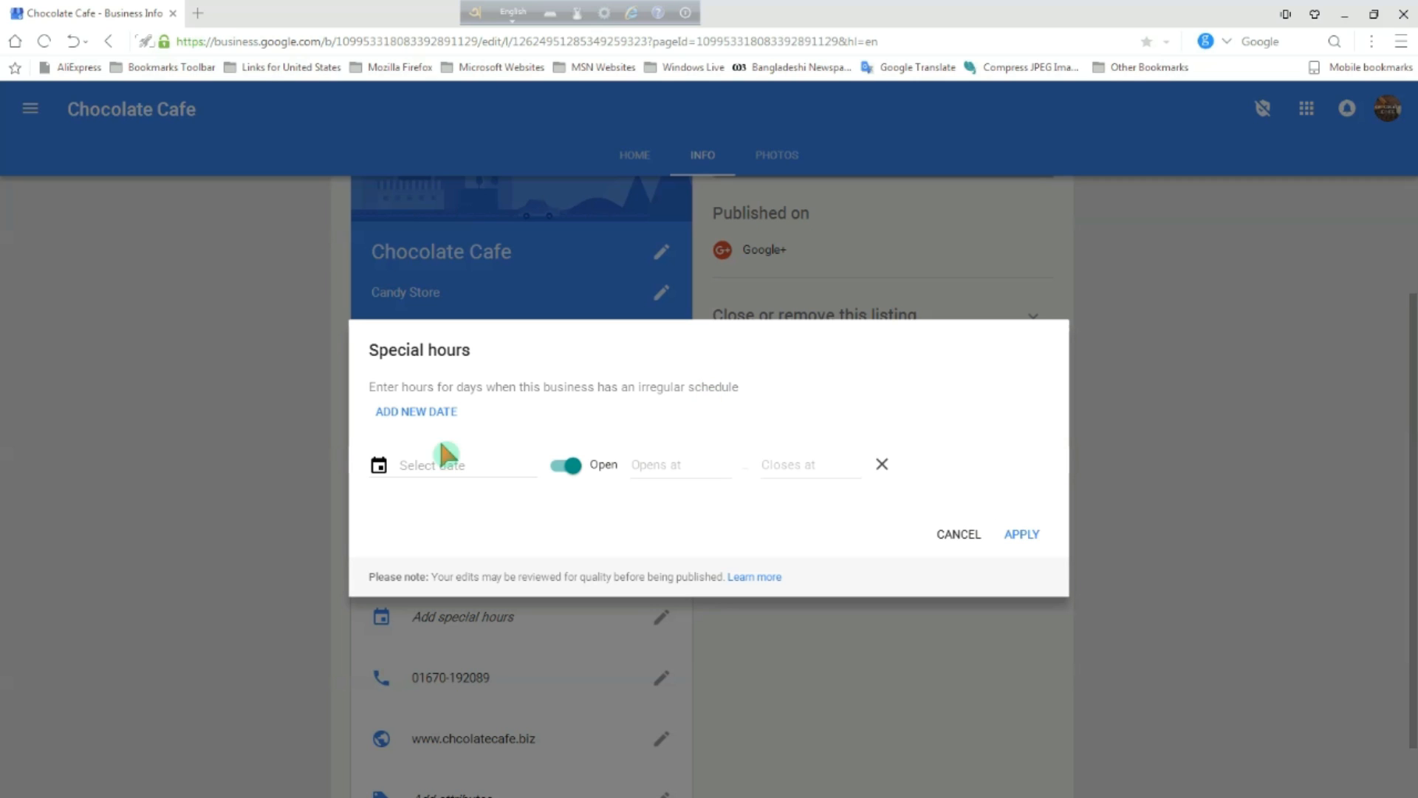
left_click(960, 534)
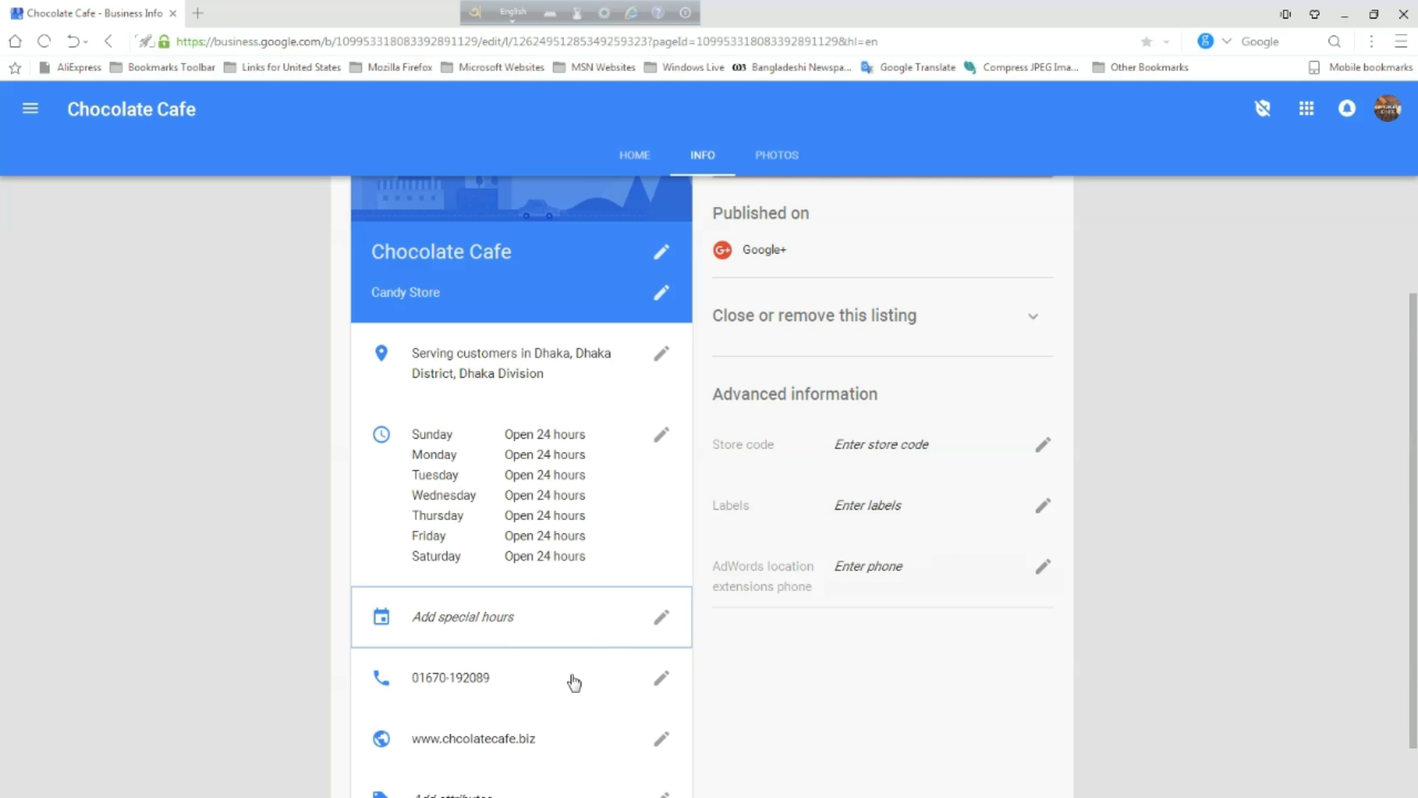
Add the Brand-name goods offering and the Cash-only payment attribute to the listing, and apply them
scroll(517, 678, "down", 2)
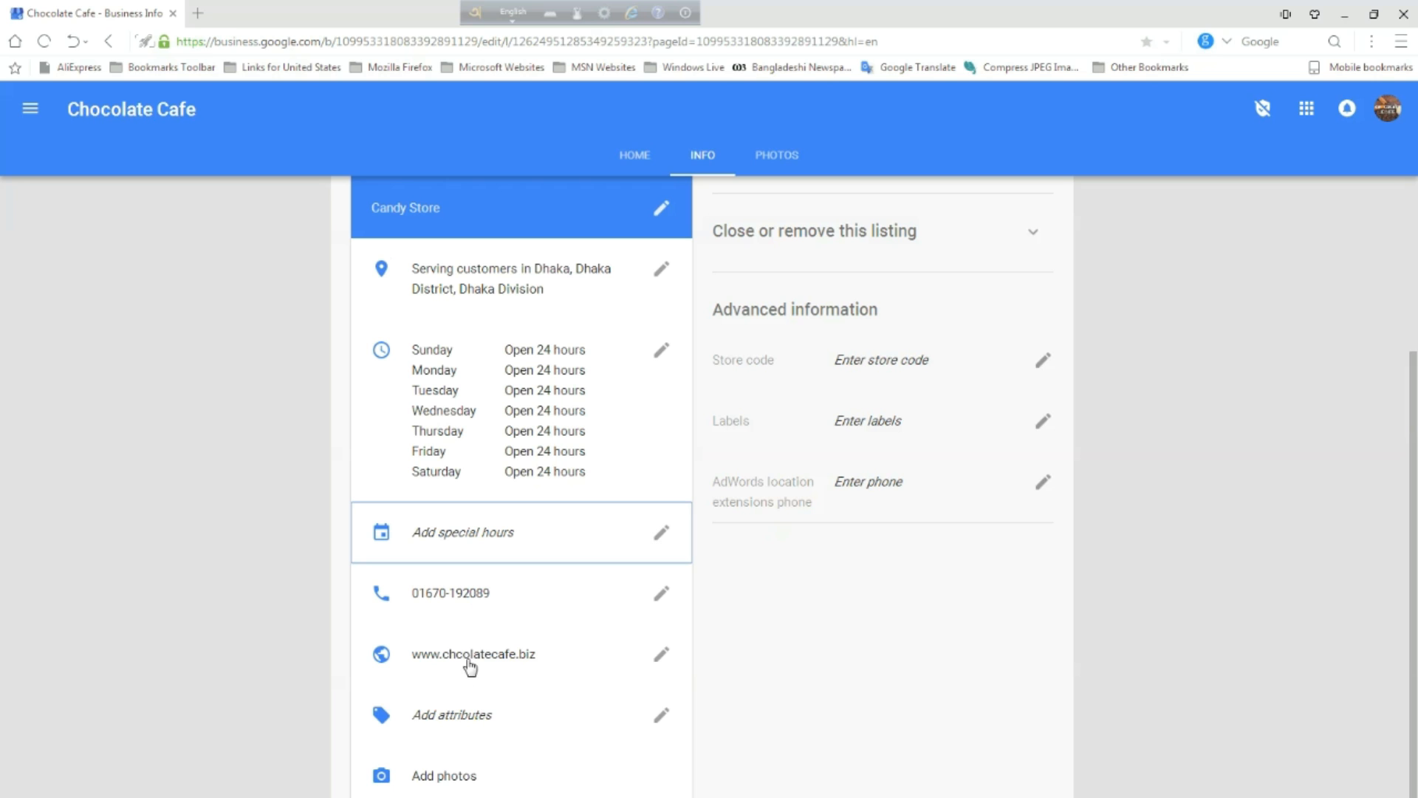
scroll(464, 702, "down", 1)
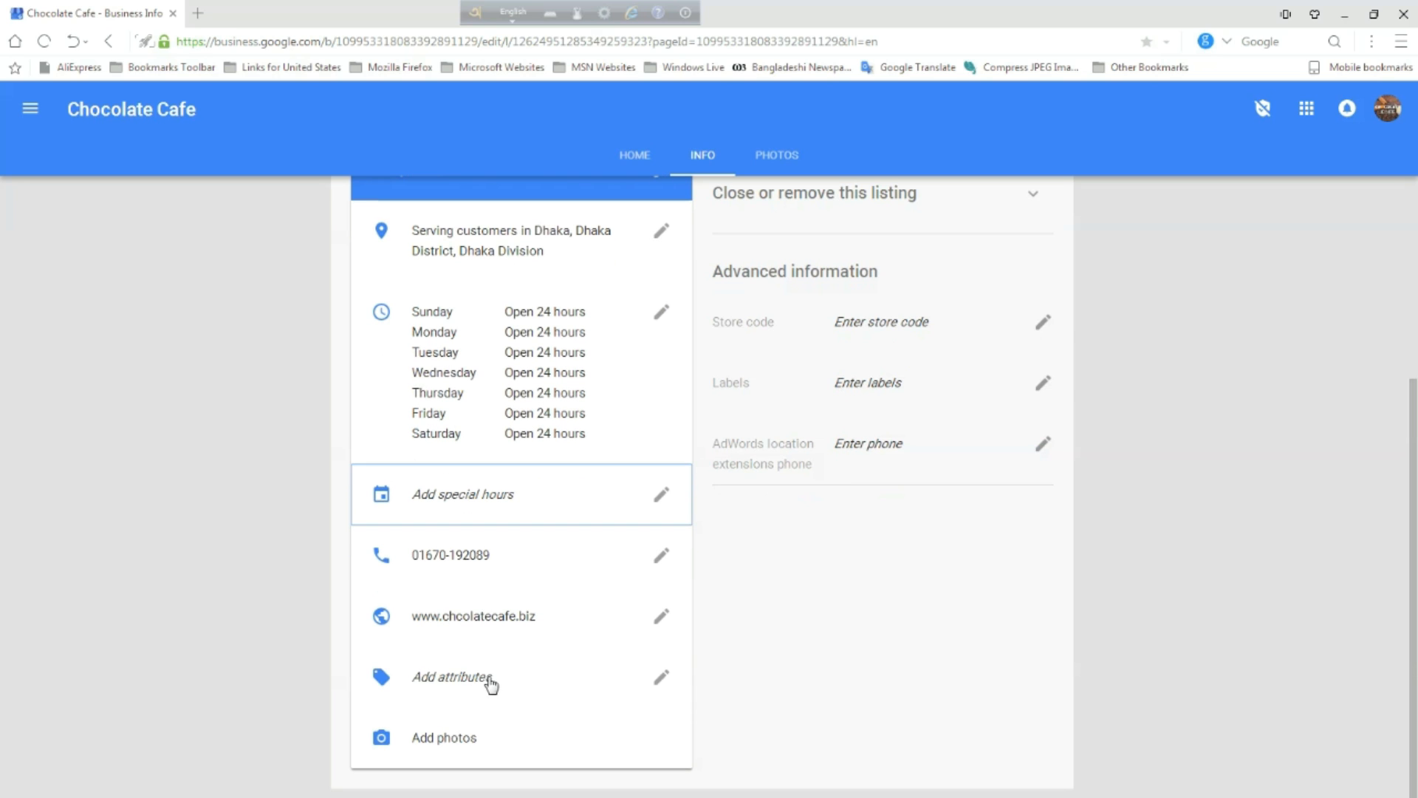
left_click(662, 680)
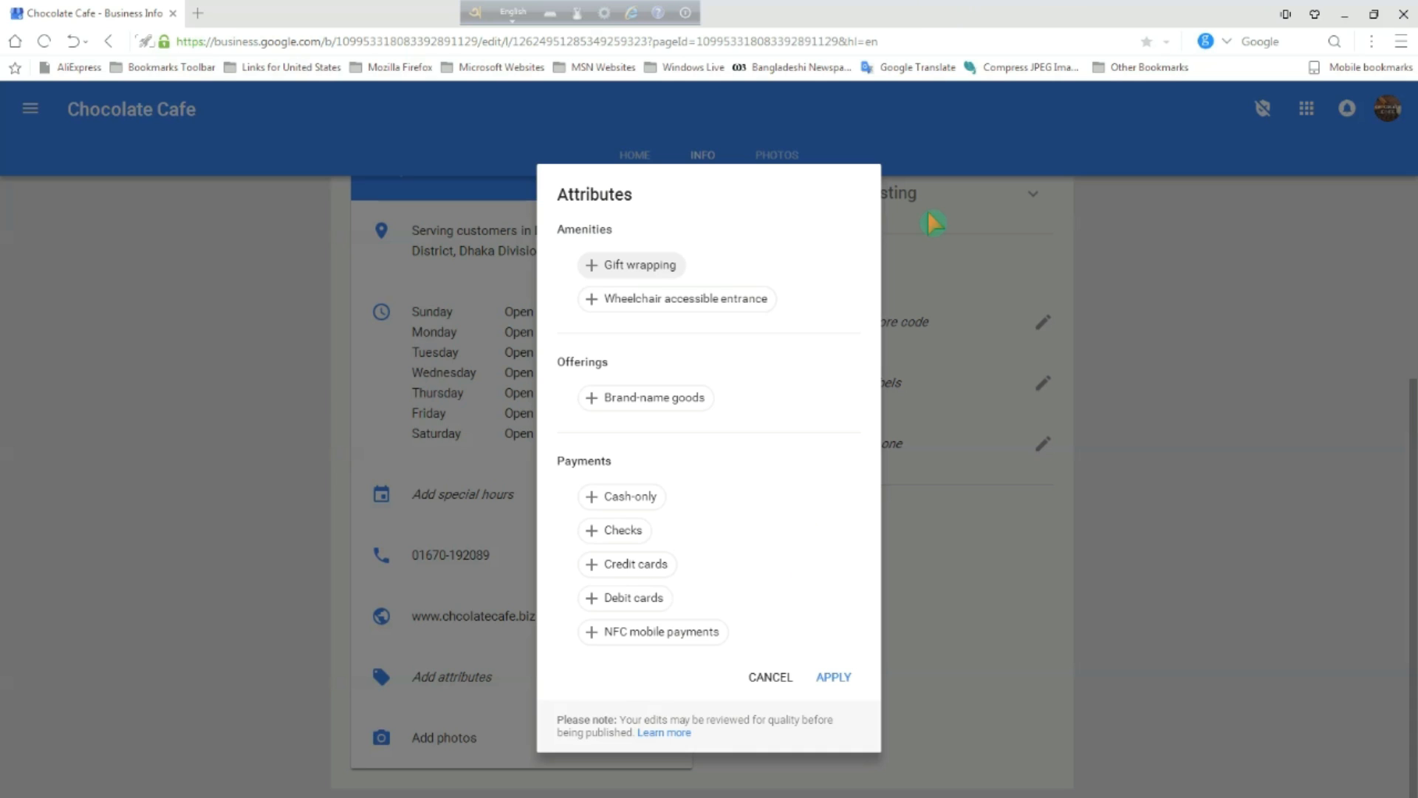
left_click(650, 502)
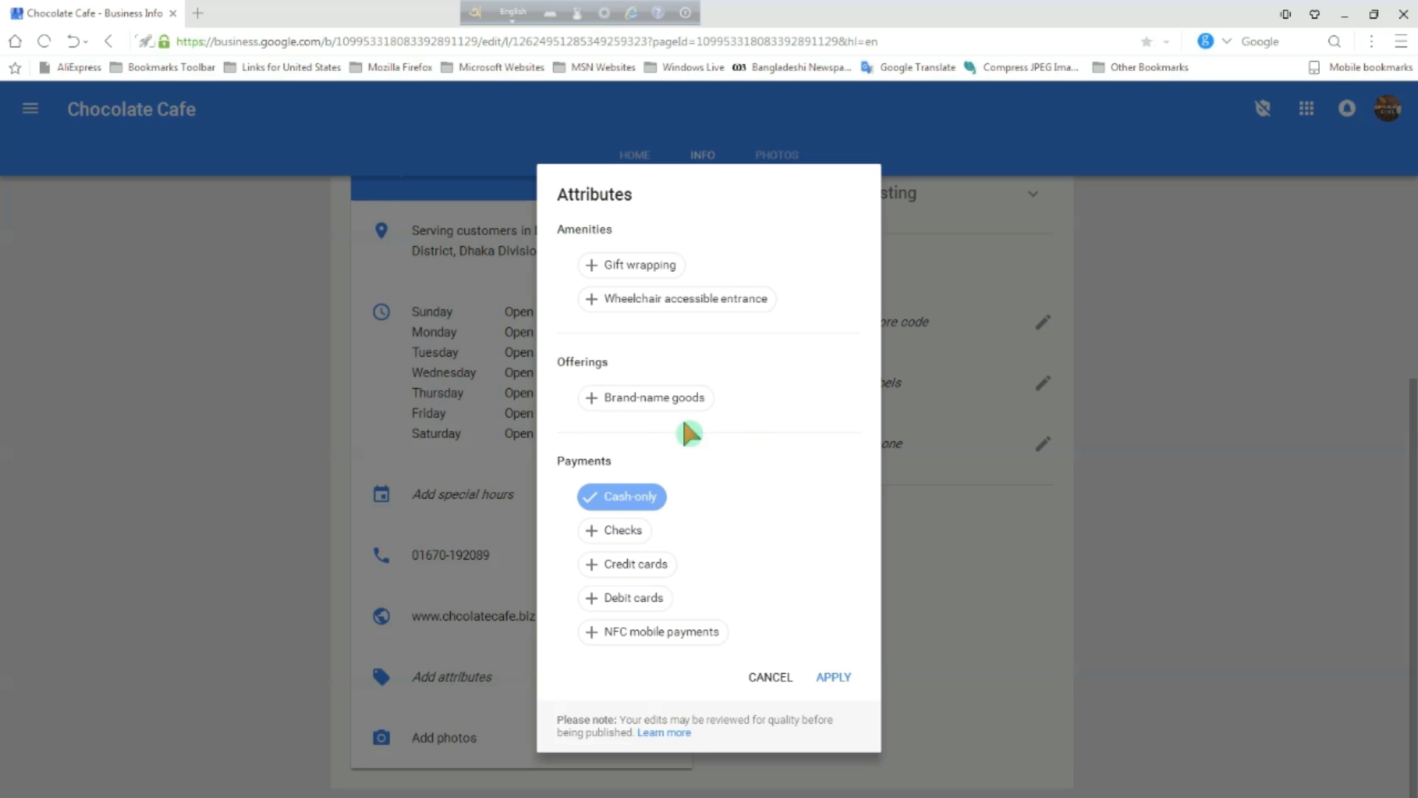
left_click(656, 405)
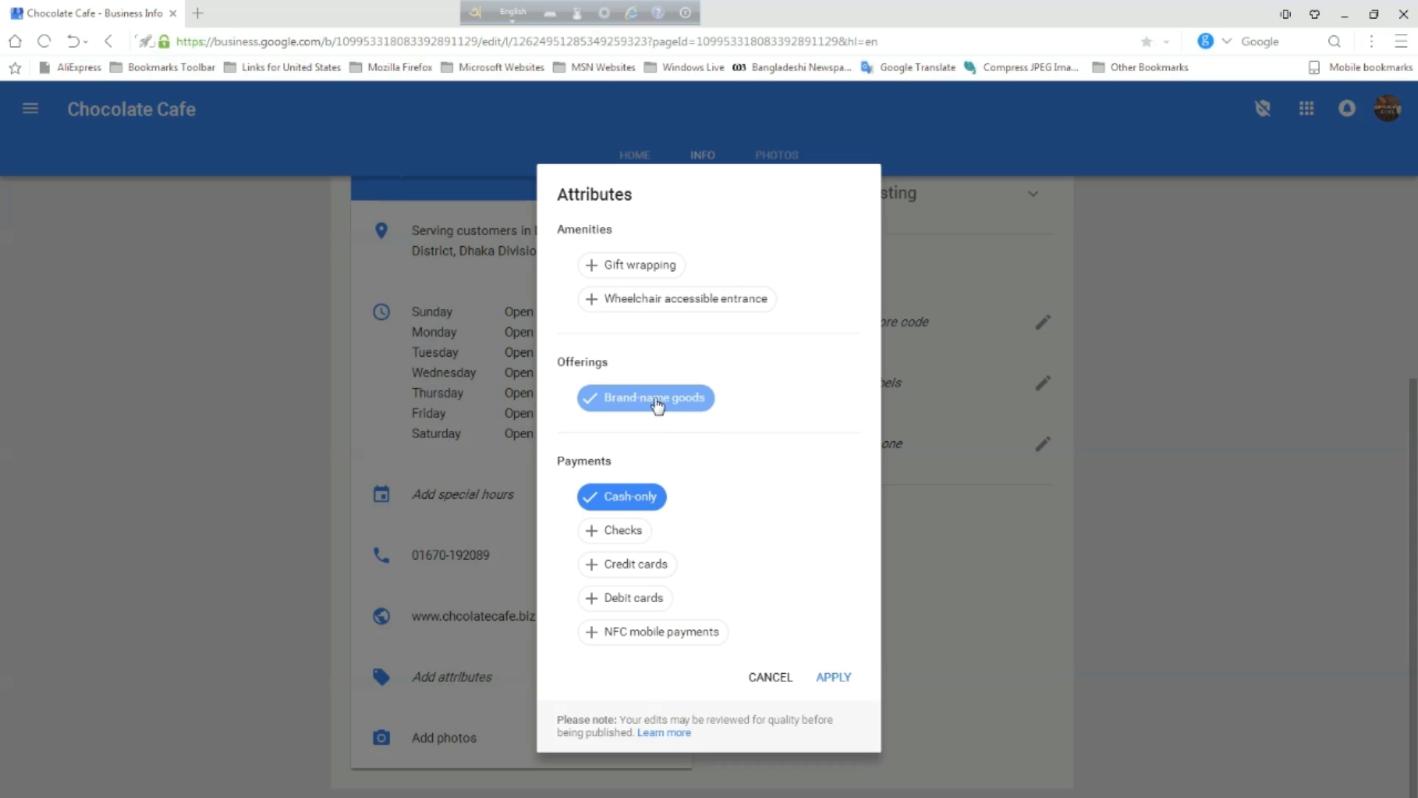
left_click(833, 676)
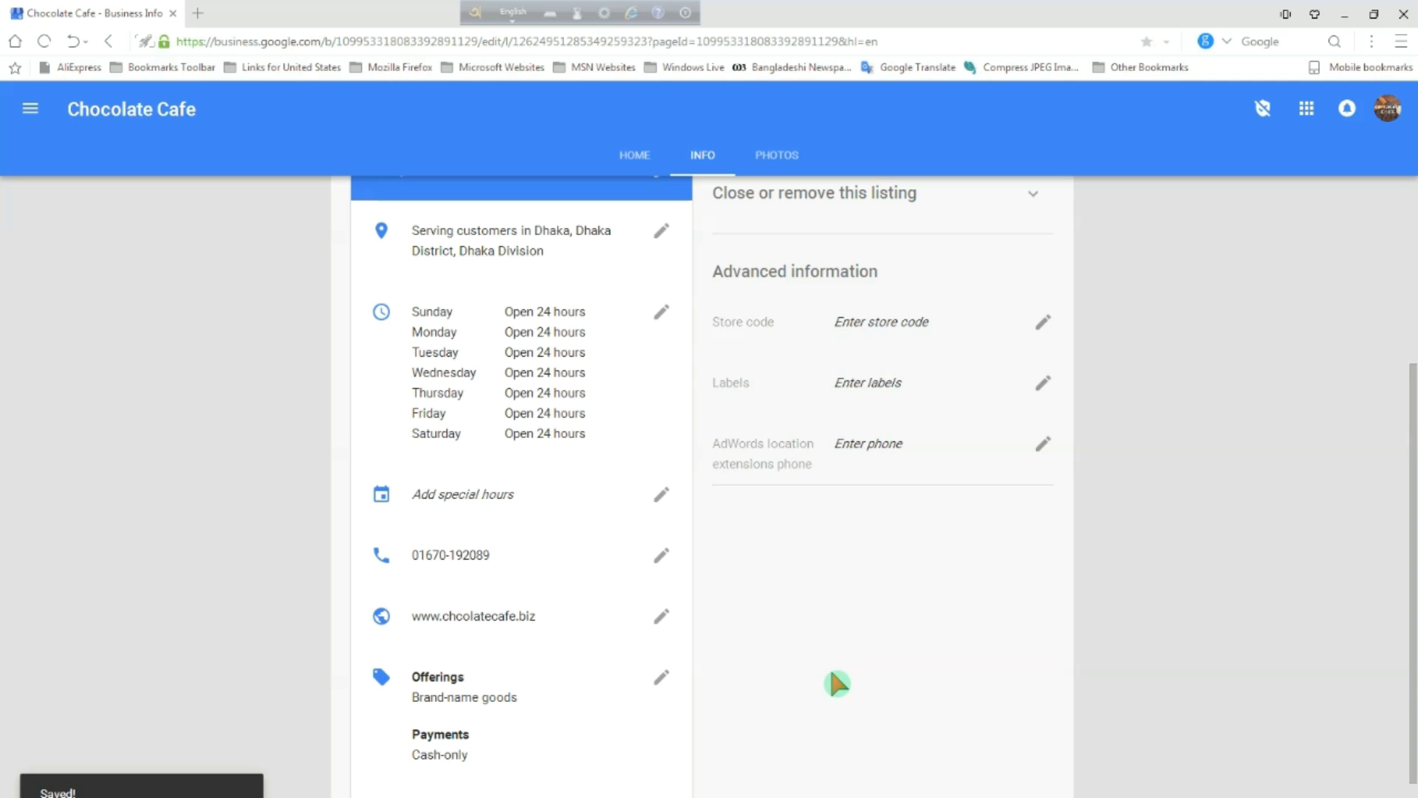
Review the listing's verification status and advanced information, and look through the photos posted by the owner
scroll(829, 676, "up", 3)
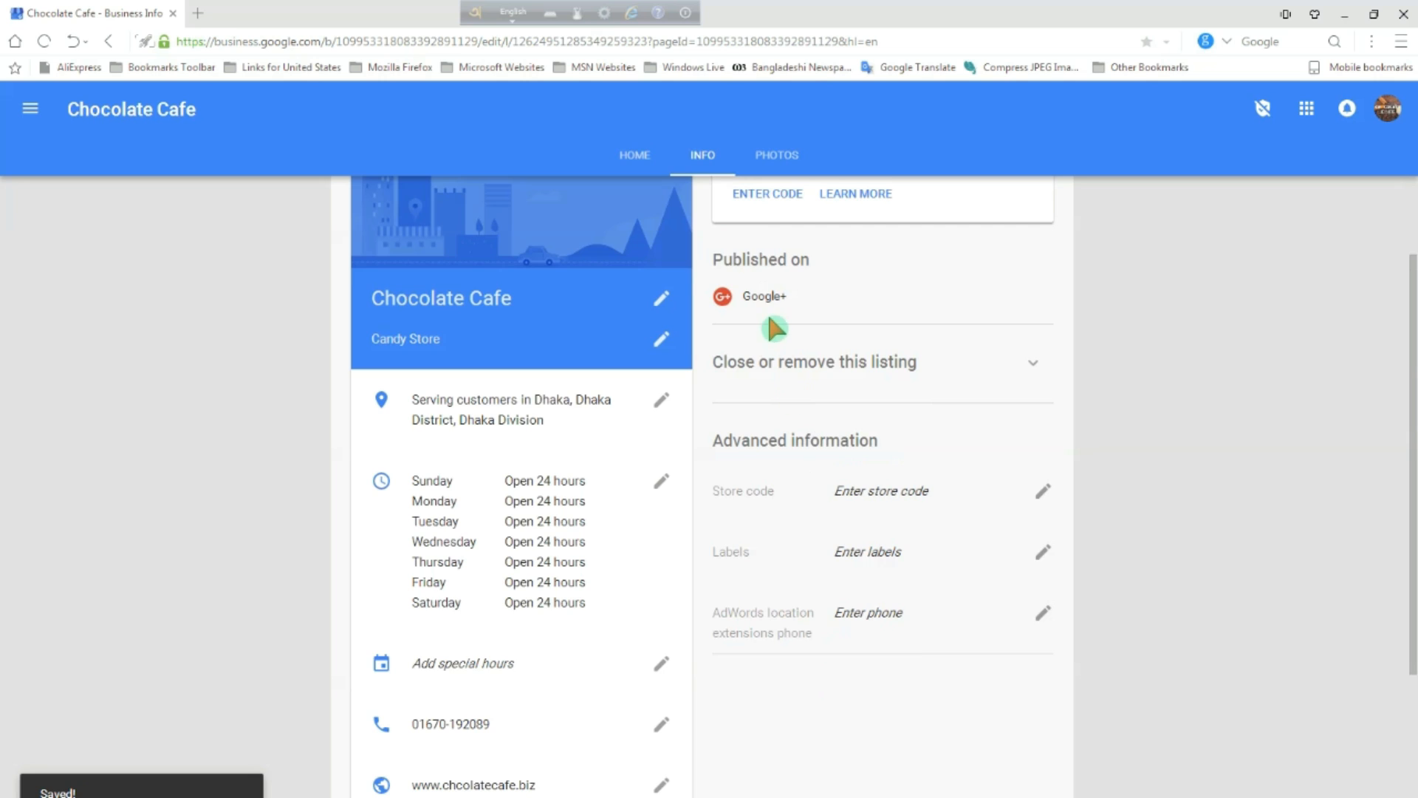
scroll(769, 320, "up", 2)
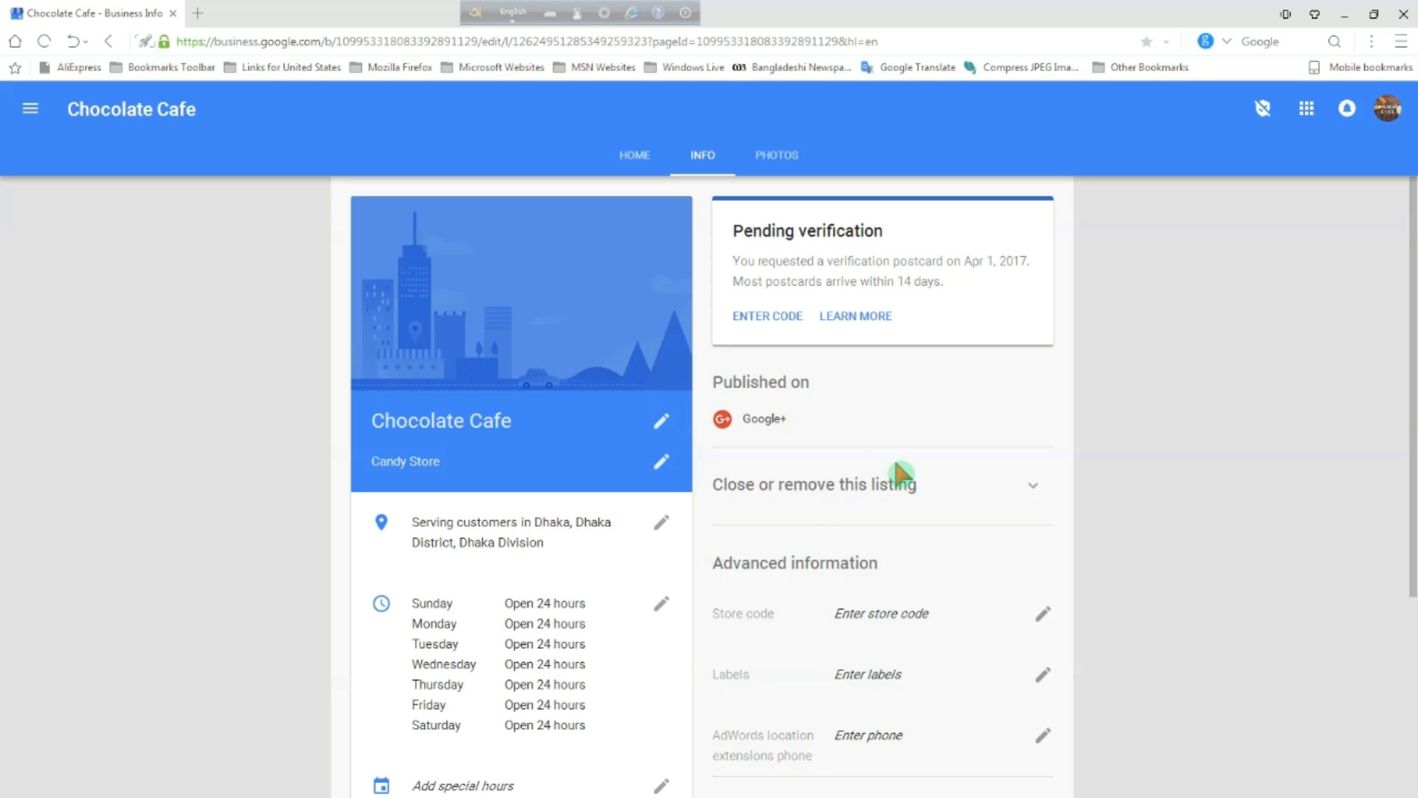
scroll(896, 467, "down", 2)
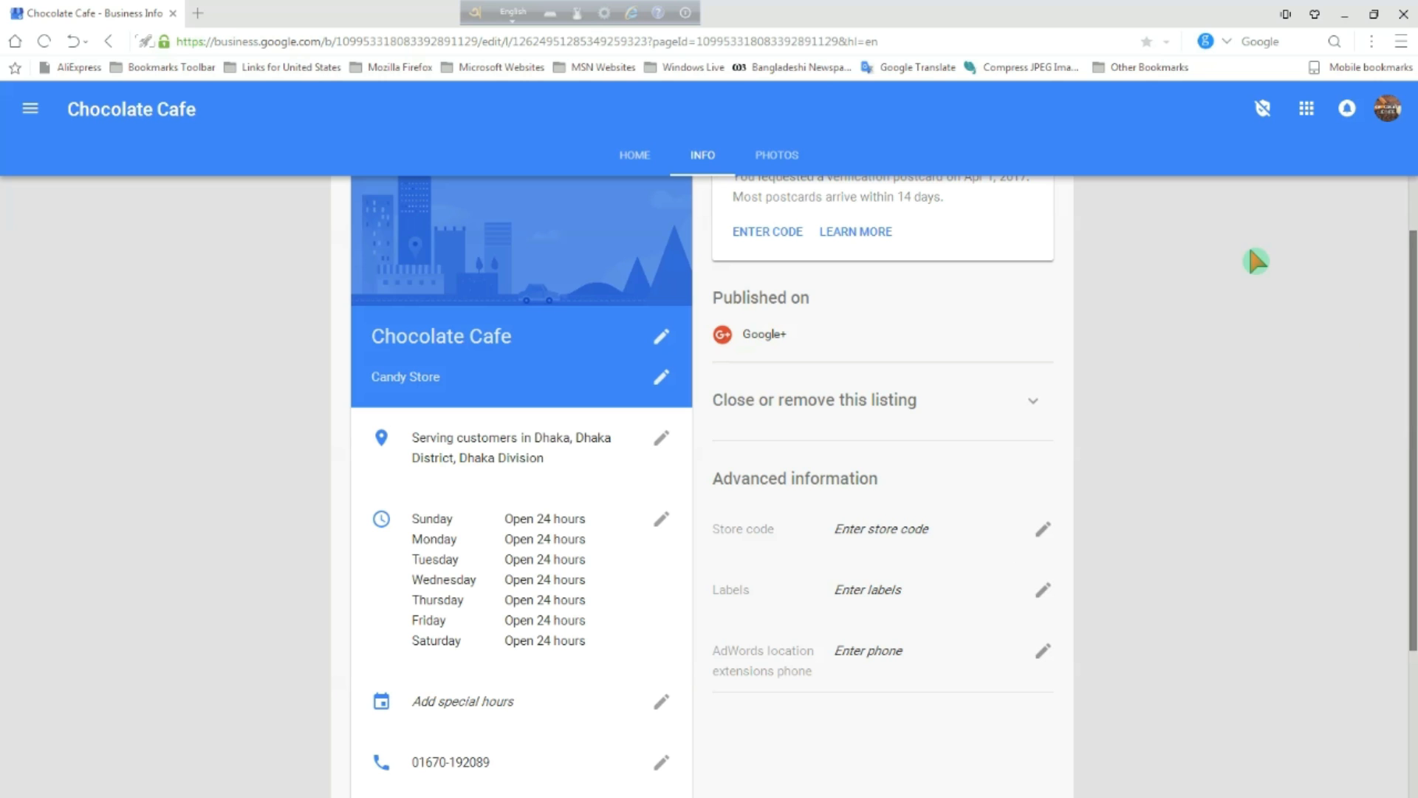
scroll(783, 347, "up", 2)
left_click(774, 160)
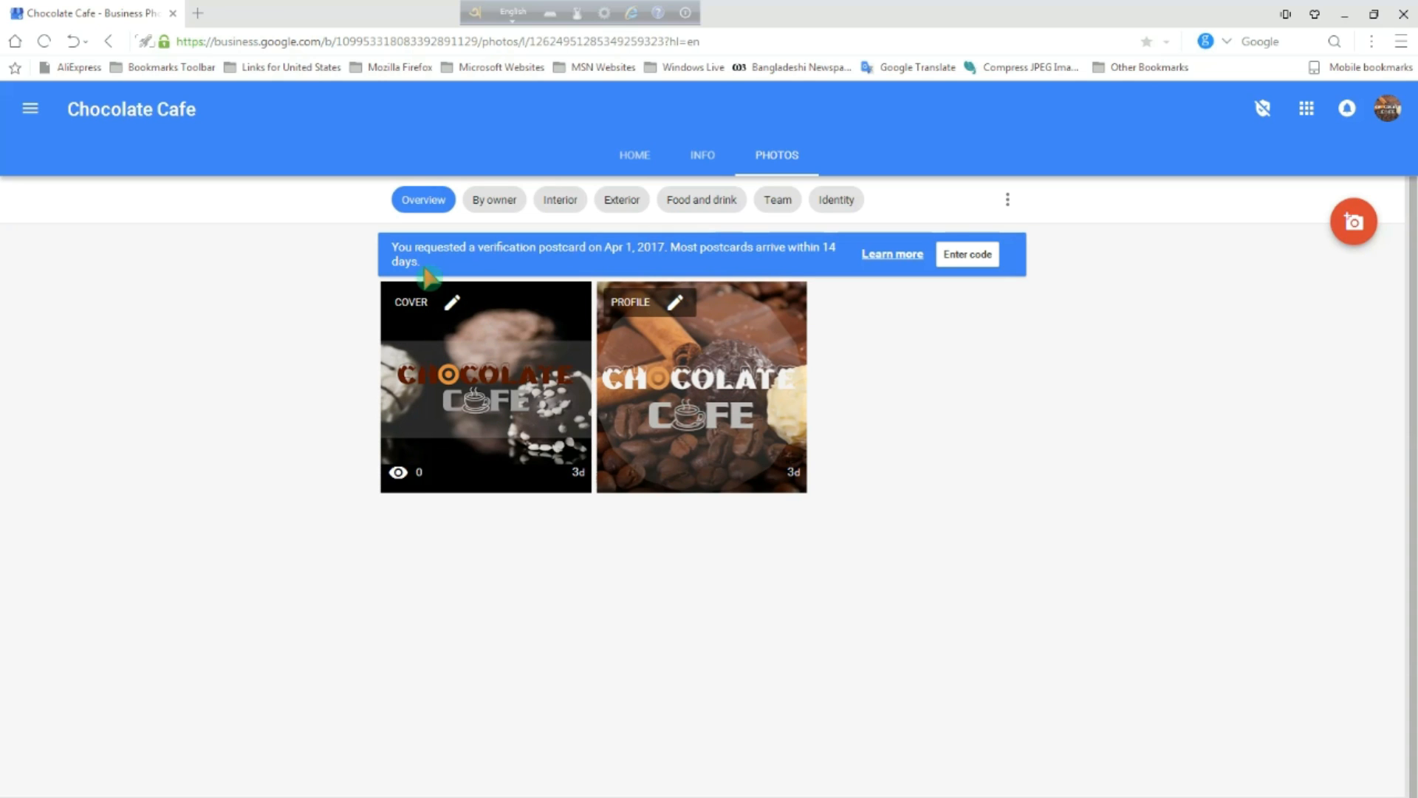
left_click(505, 210)
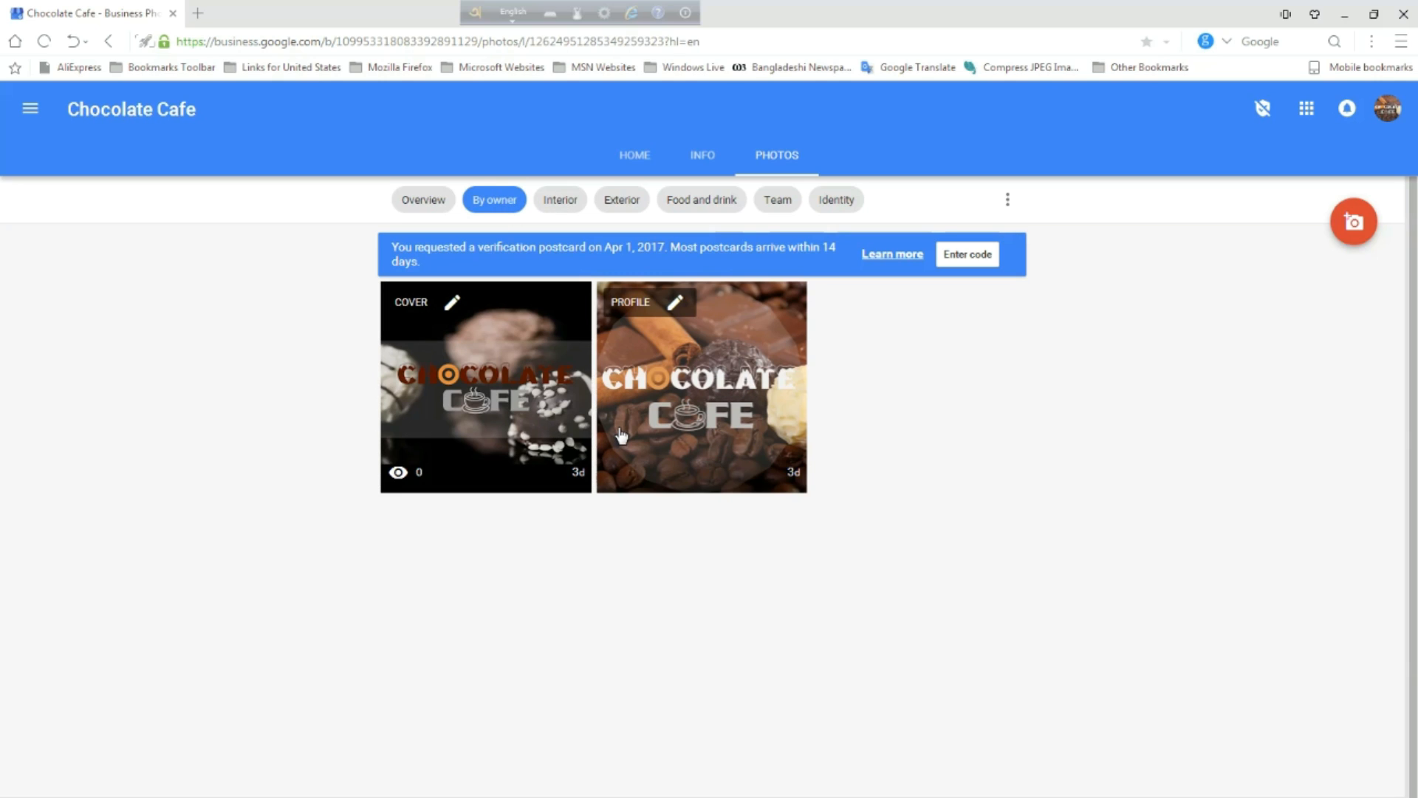
Post fb cover CF-1.png from the CF- web-PICS folder as an interior photo
left_click(559, 203)
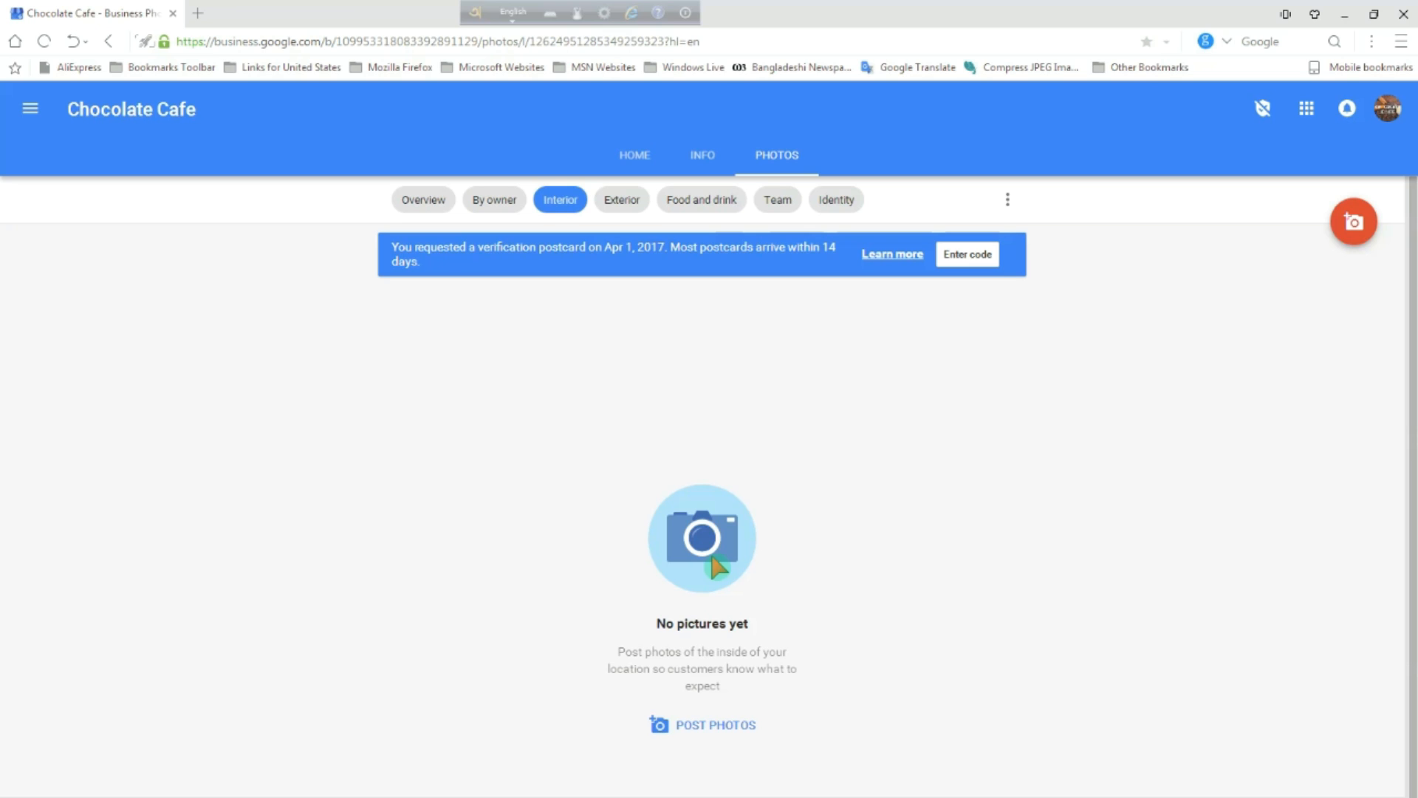
left_click(733, 570)
left_click(702, 484)
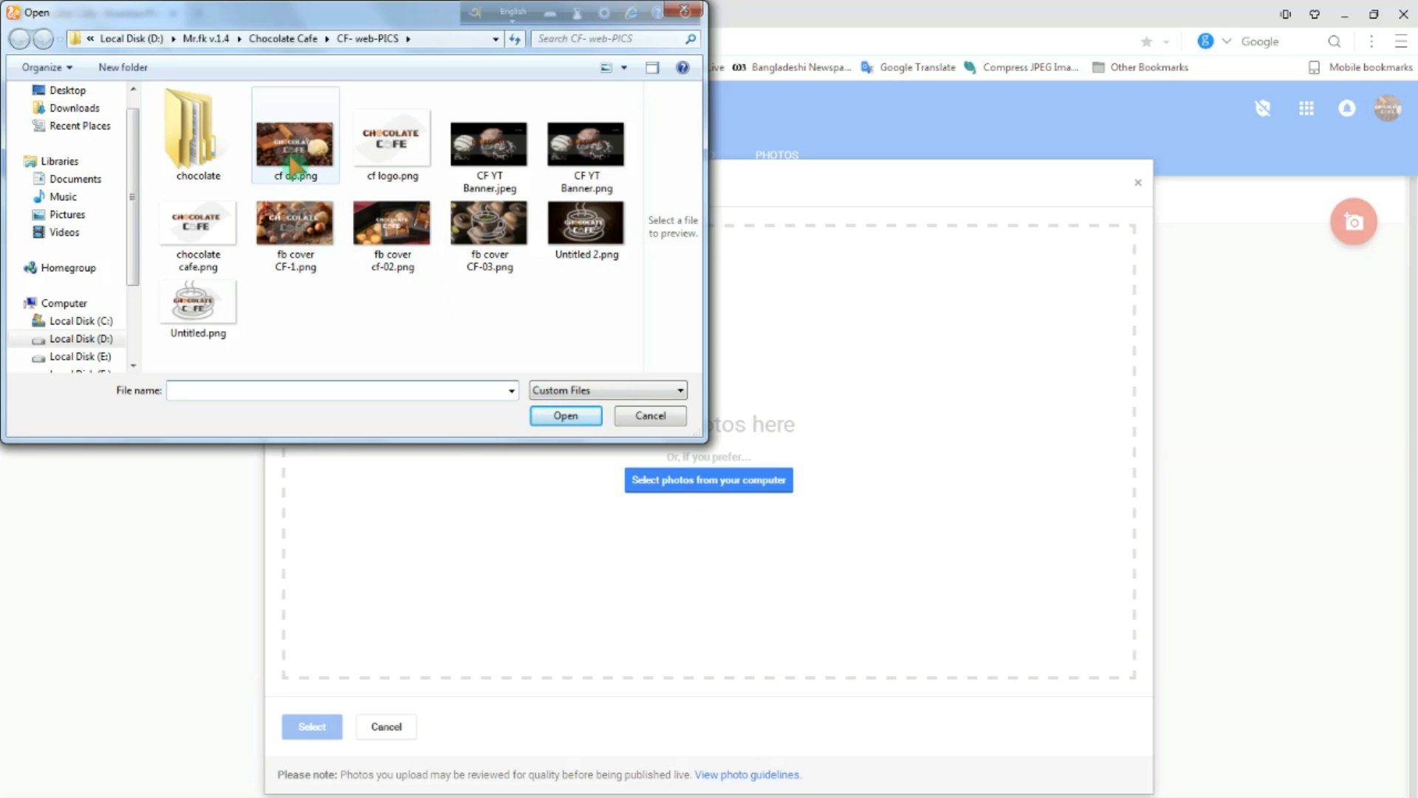
left_click(510, 246)
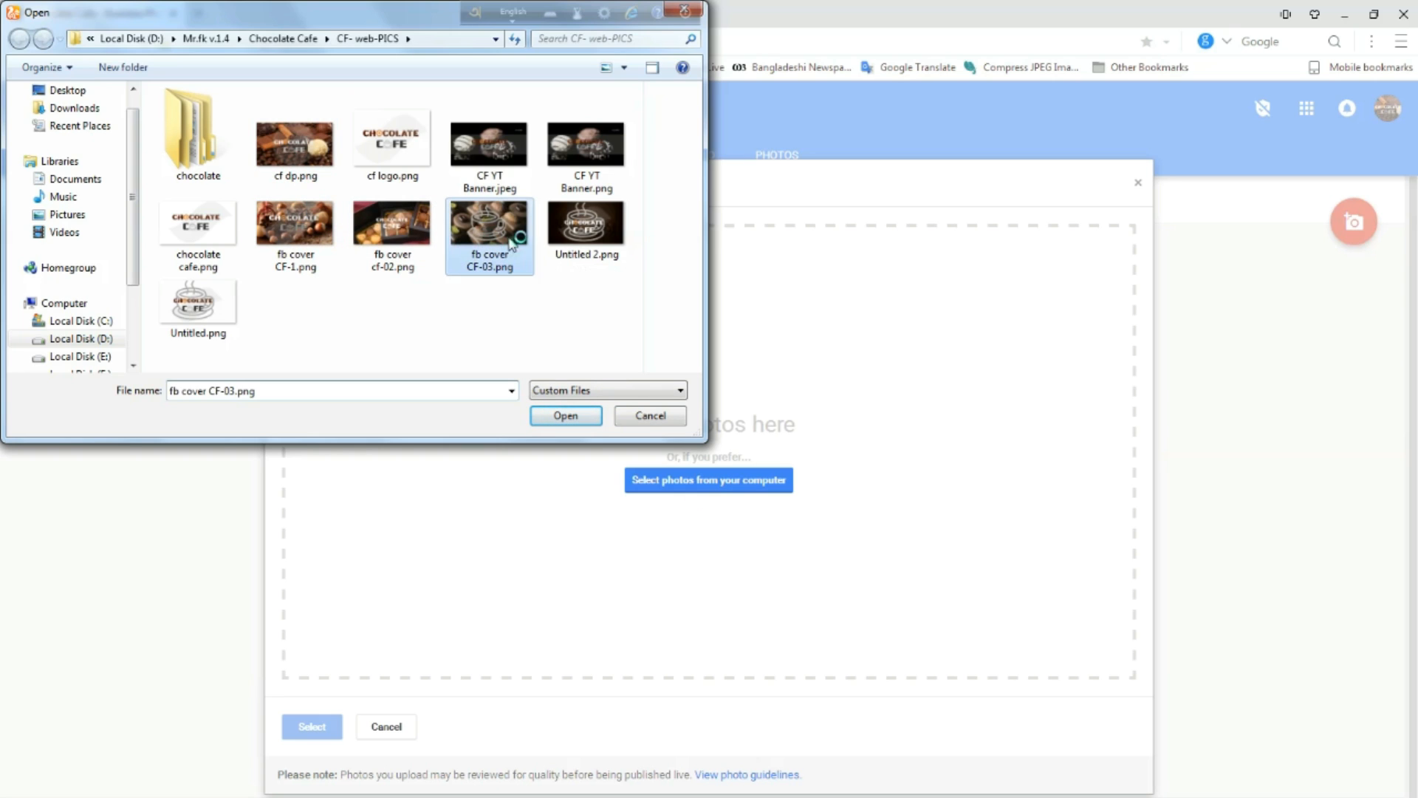
double_click(316, 248)
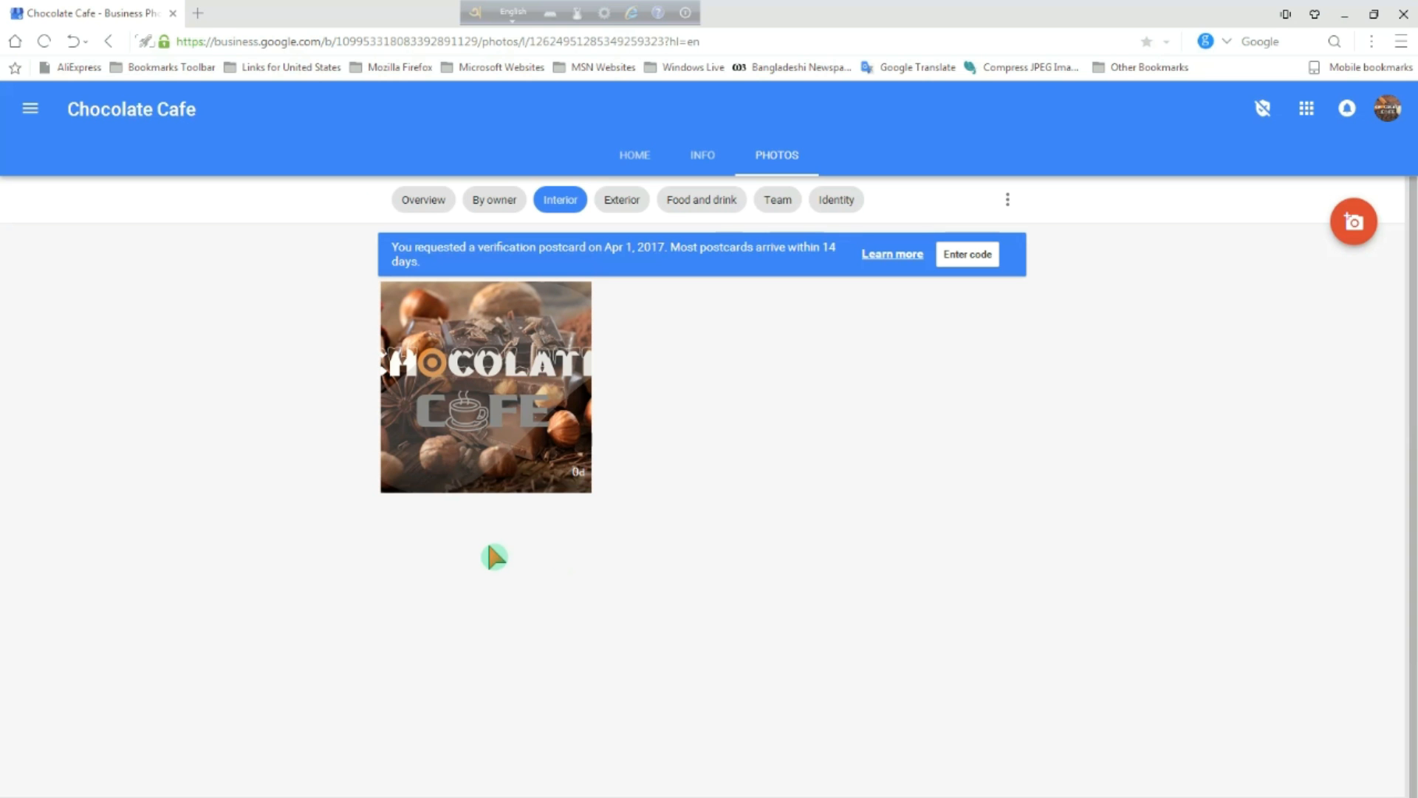
Post fb cover cf-02.png from the CF- web-PICS folder as an exterior photo
left_click(628, 203)
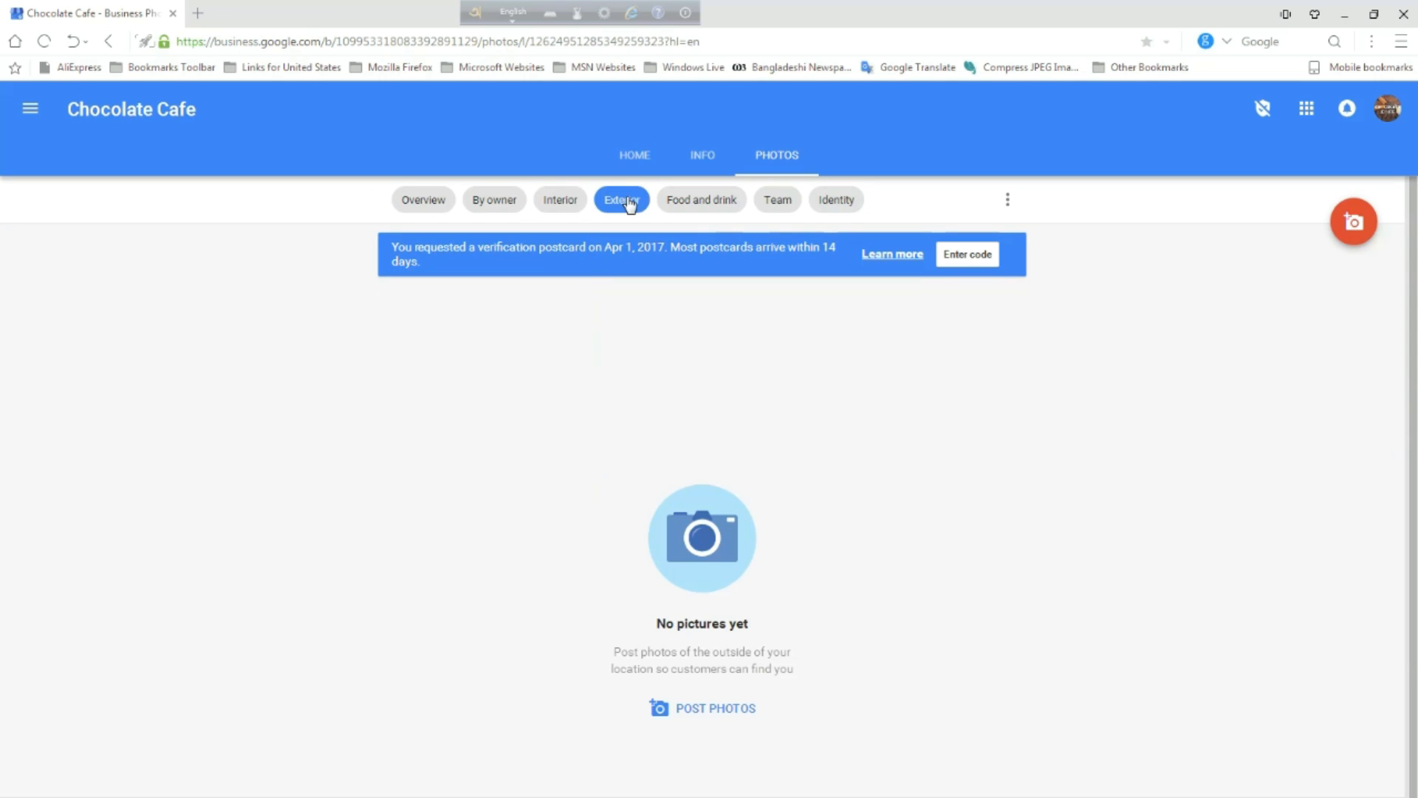
left_click(748, 714)
left_click(708, 484)
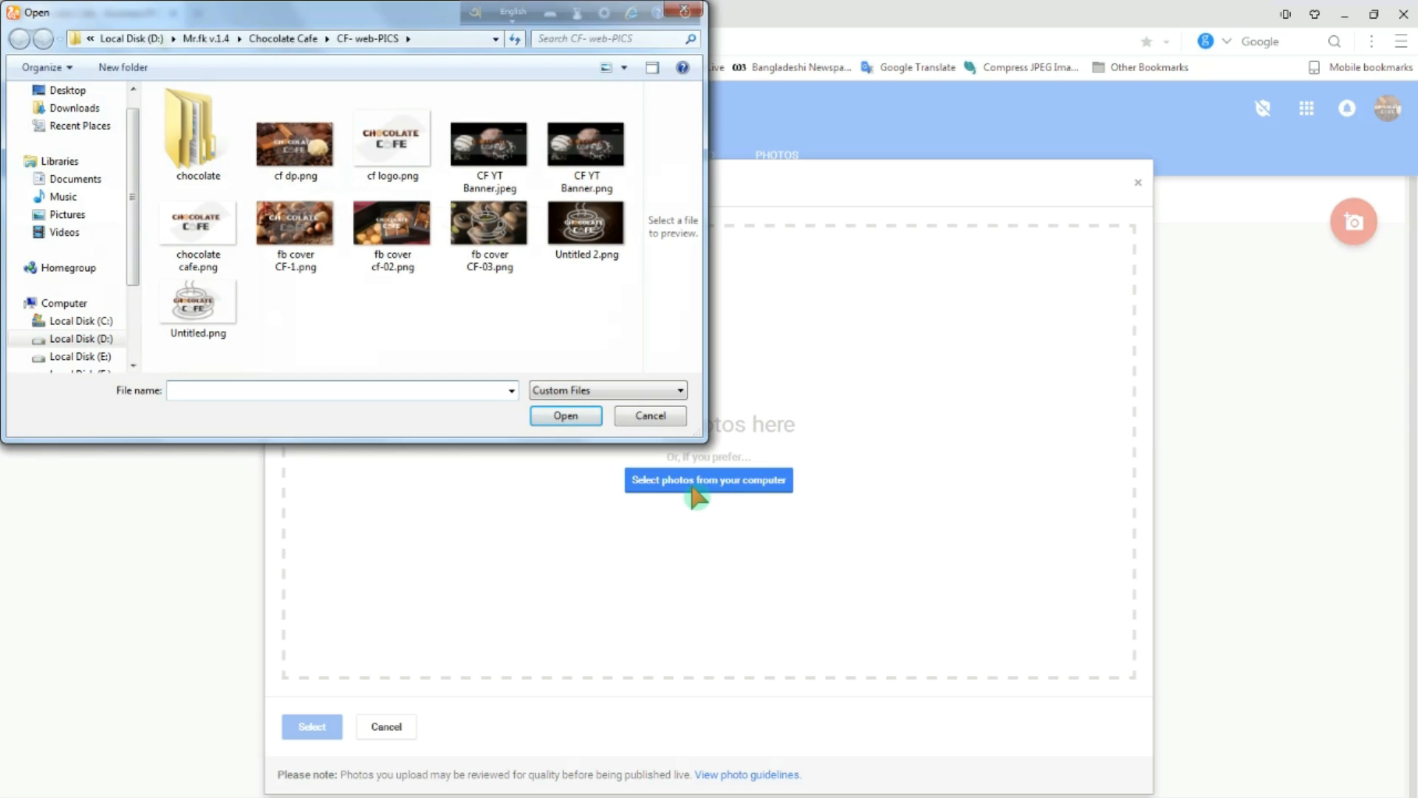
left_click(311, 244)
left_click(404, 259)
left_click(564, 418)
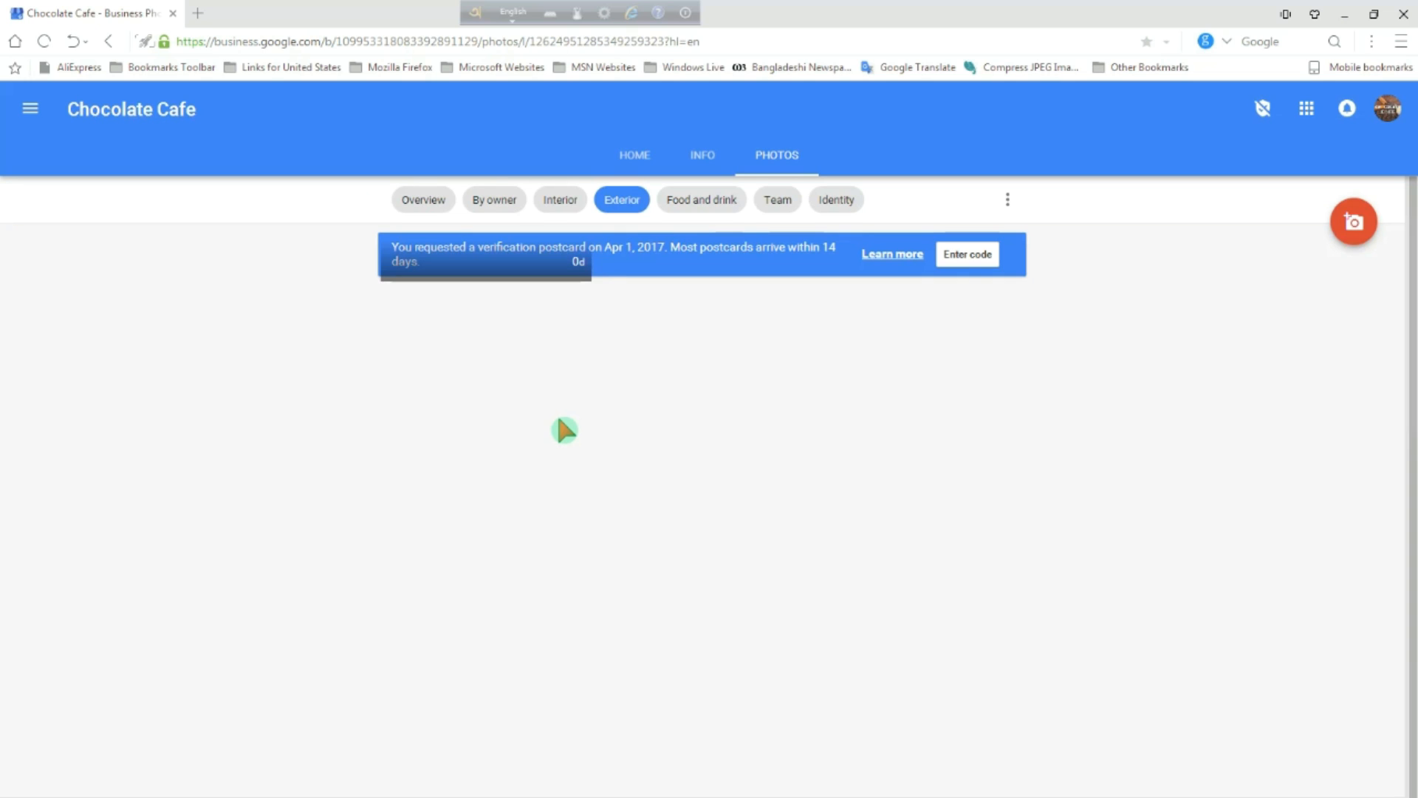
Look at the food and drink category, and post Untitled 2.png as a team photo
left_click(696, 207)
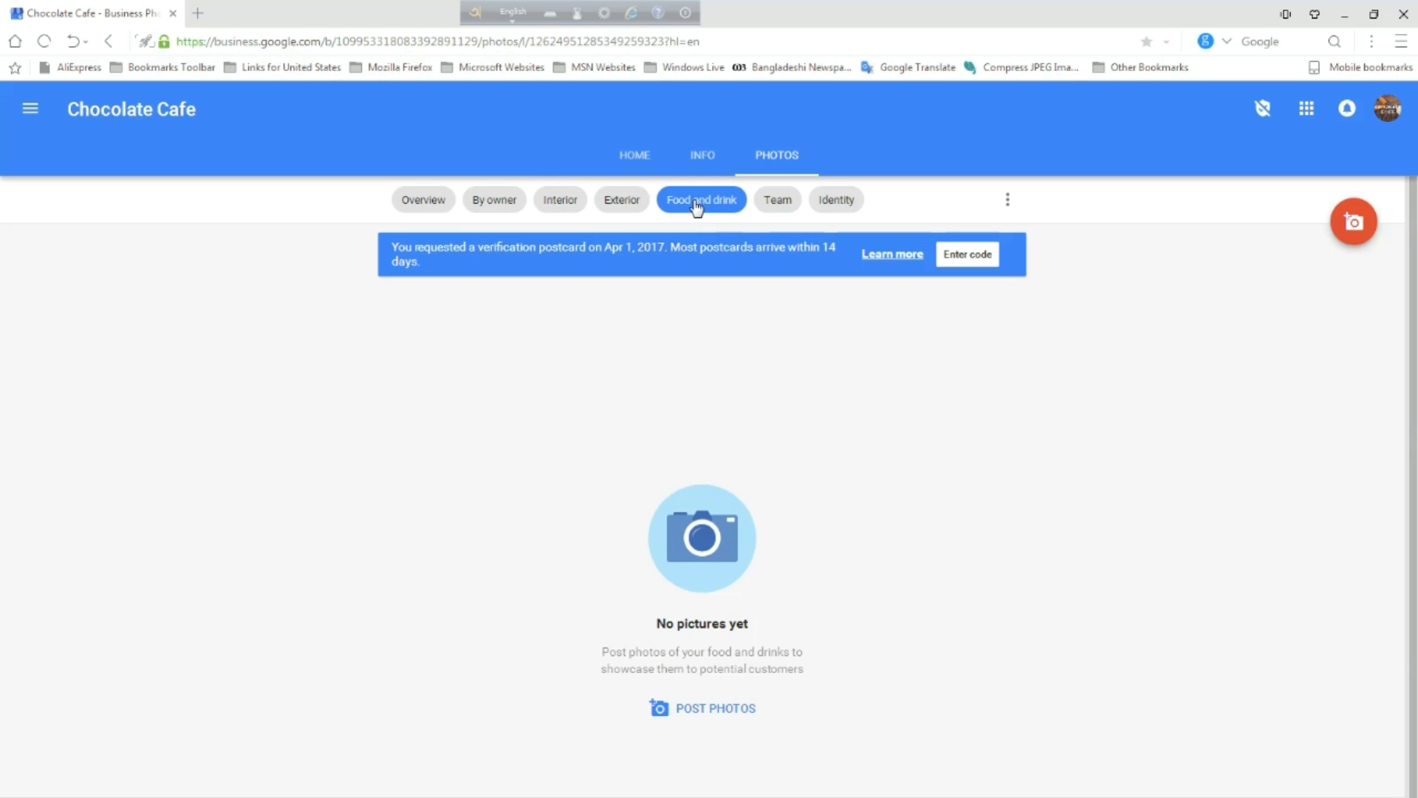
left_click(778, 210)
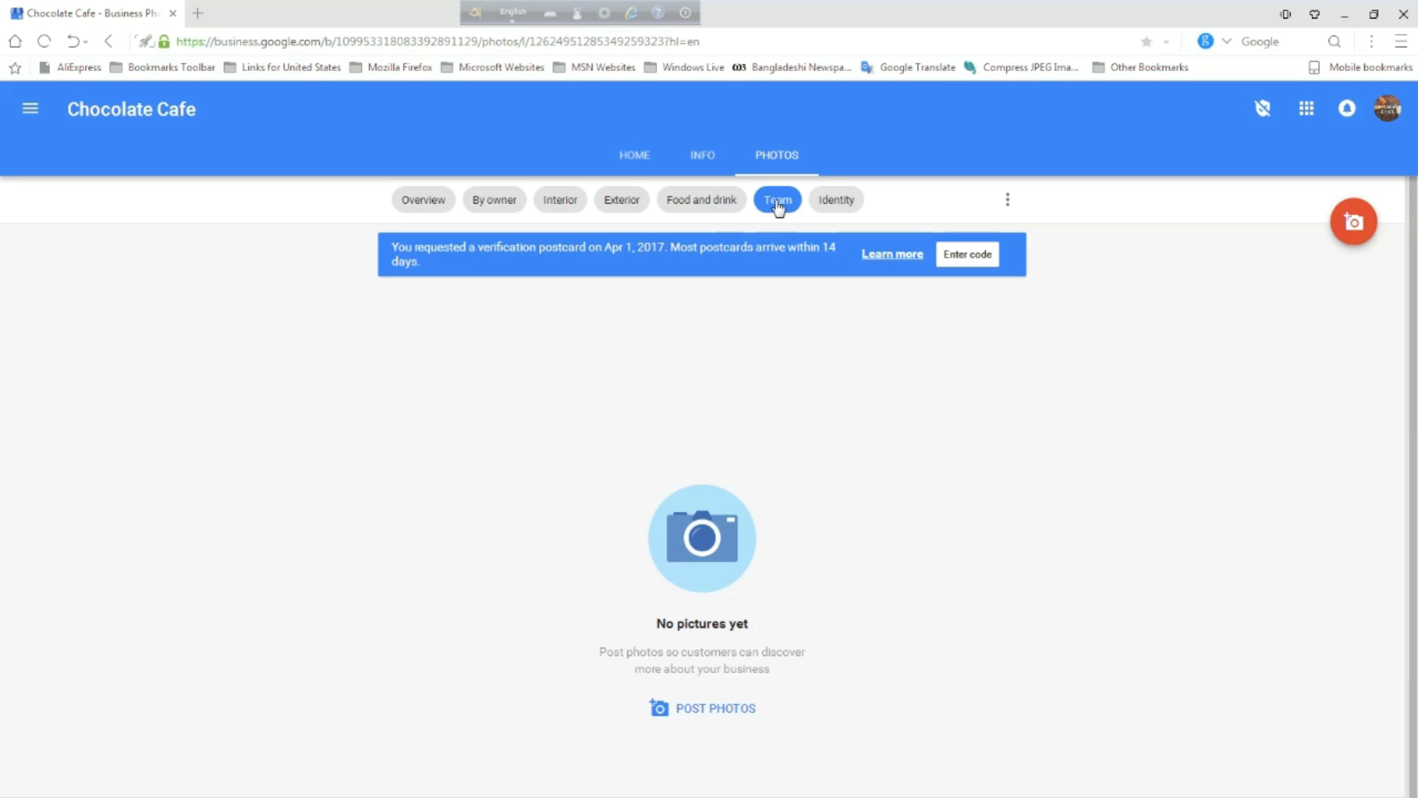
left_click(733, 716)
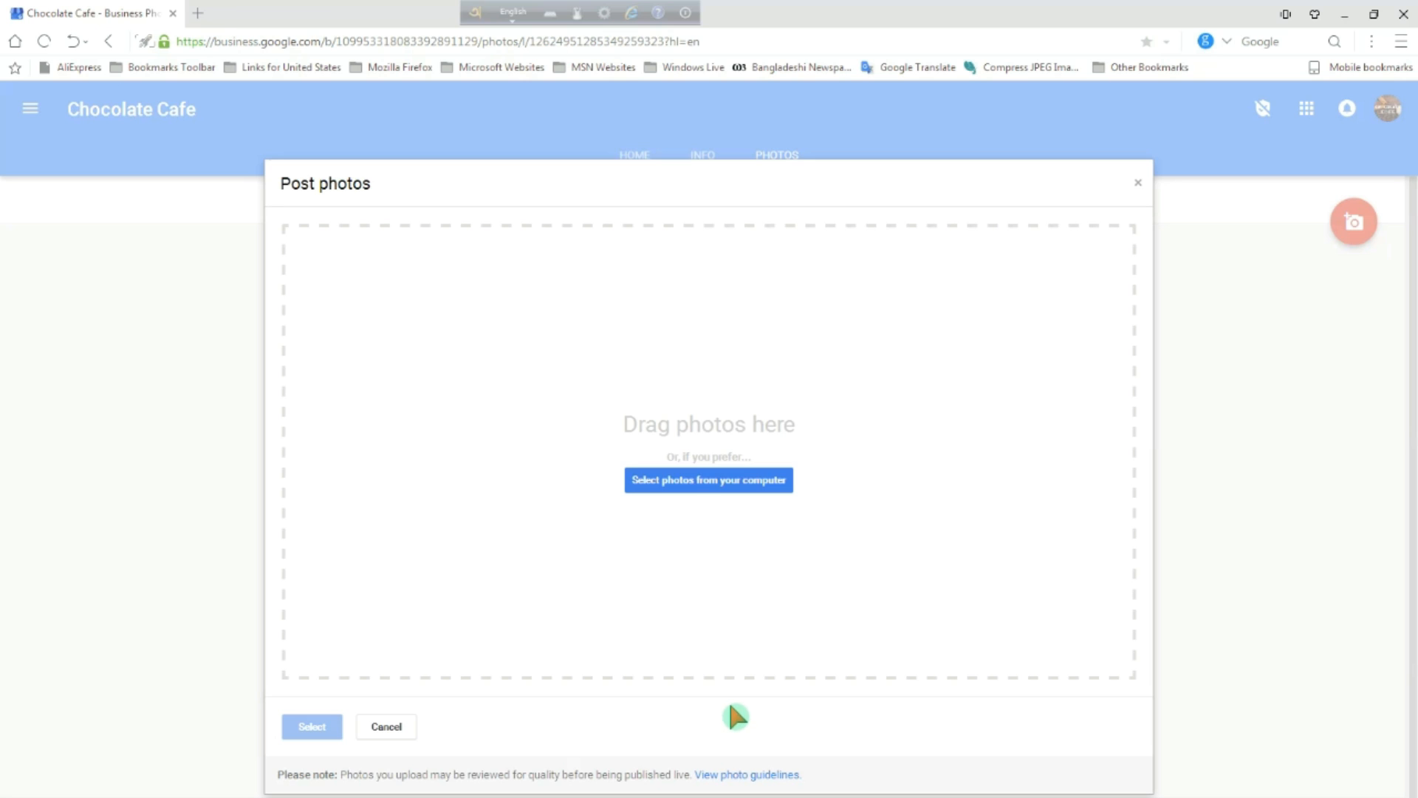
left_click(691, 485)
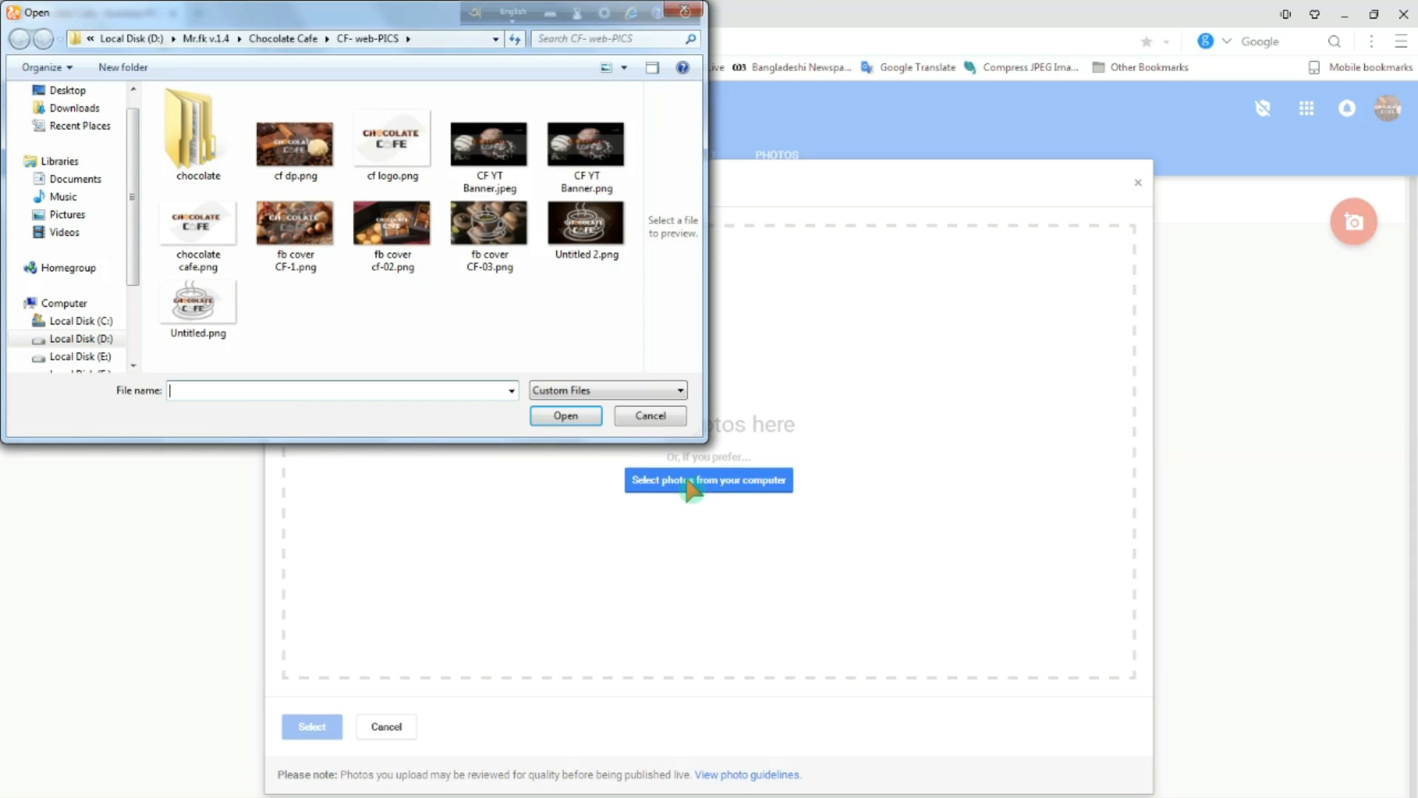
left_click(586, 222)
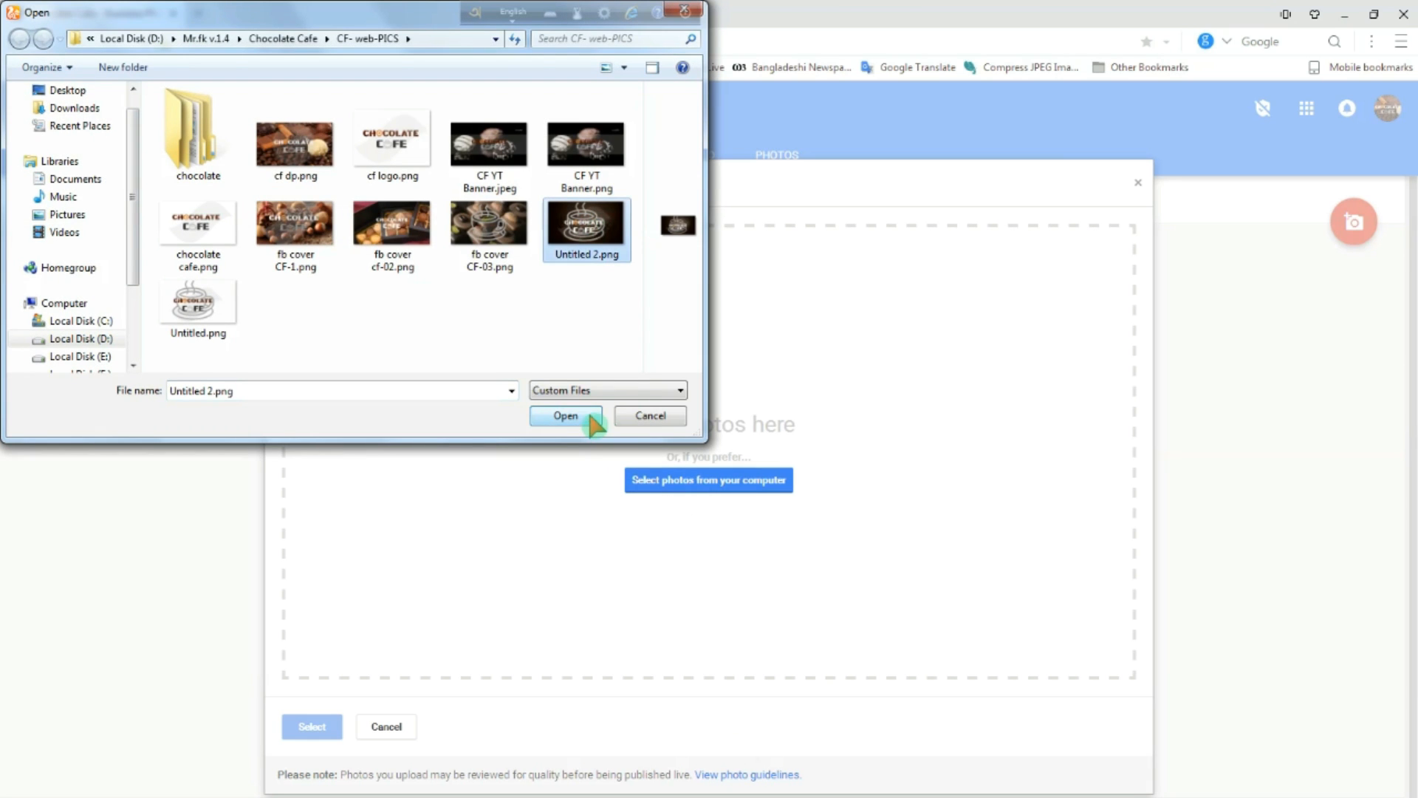
left_click(584, 416)
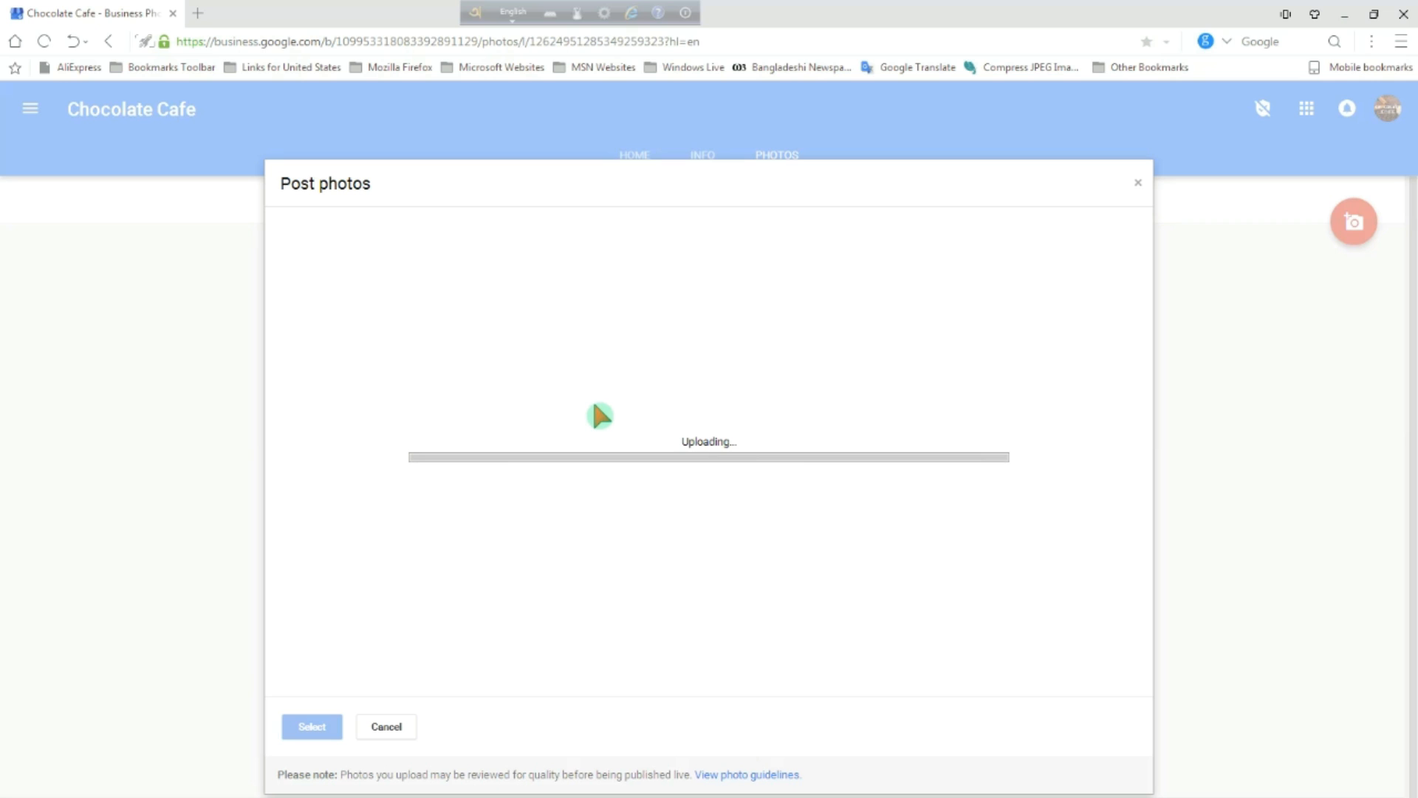
Check the listing's dashboard and its photos in every category from overview to identity, and return to the dashboard
left_click(637, 164)
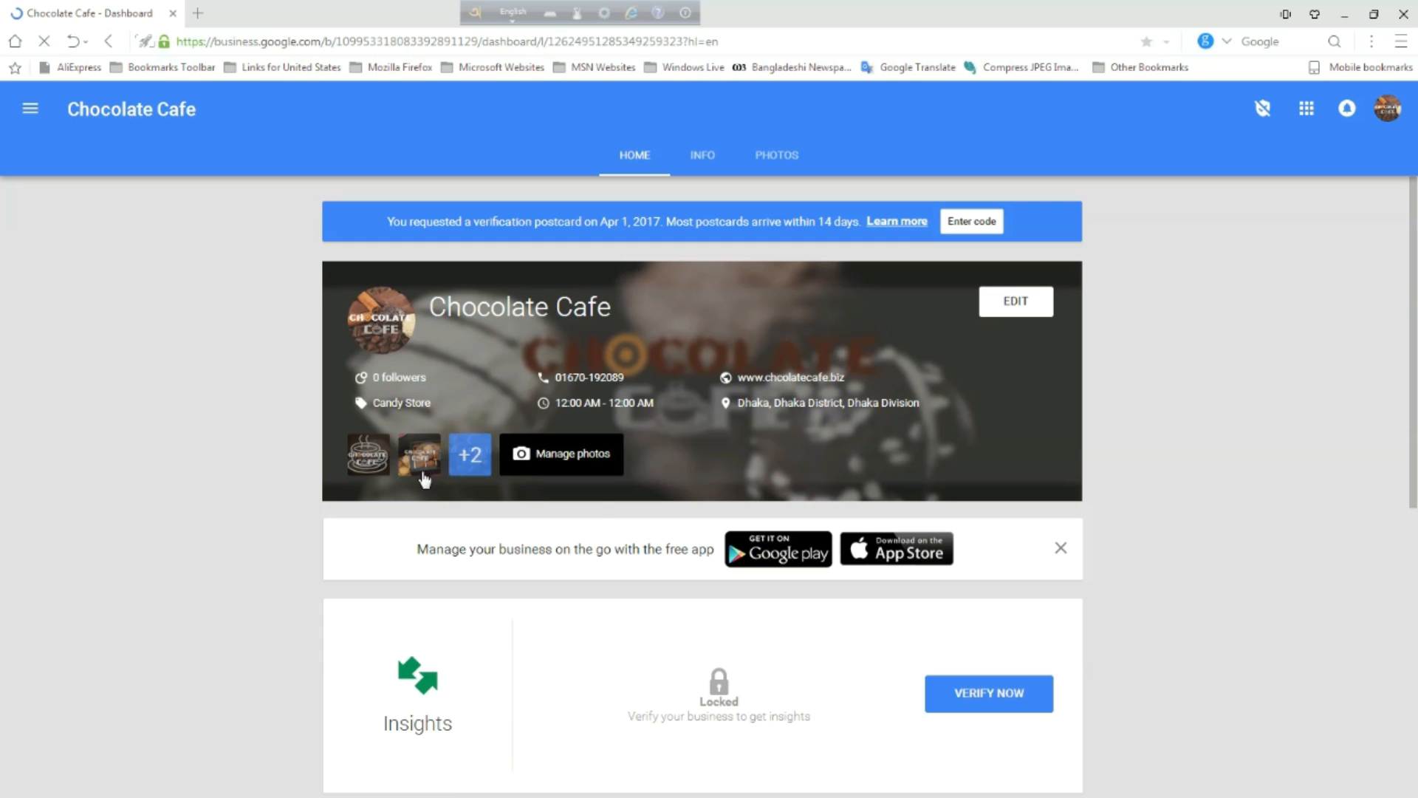
left_click(588, 465)
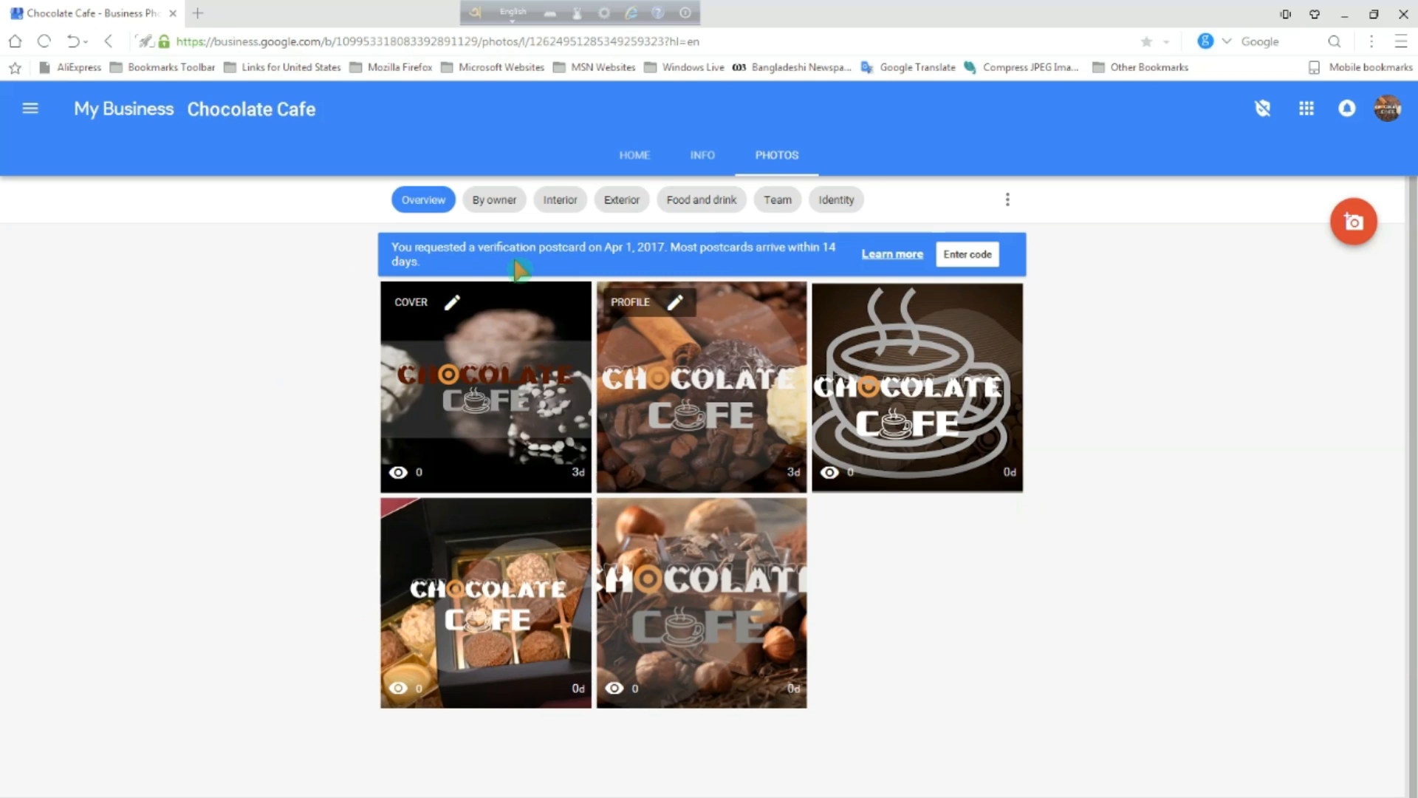
left_click(496, 203)
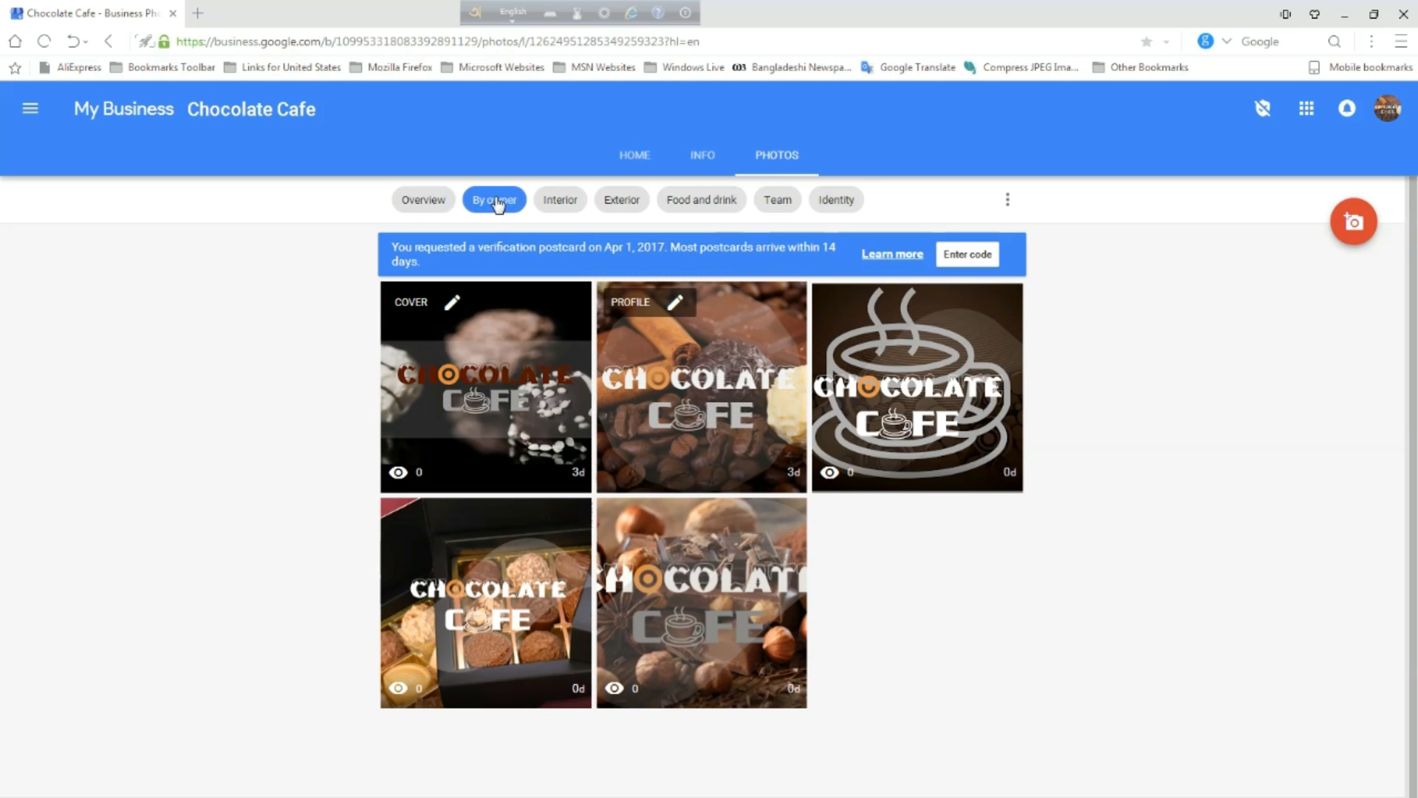
left_click(560, 201)
left_click(630, 201)
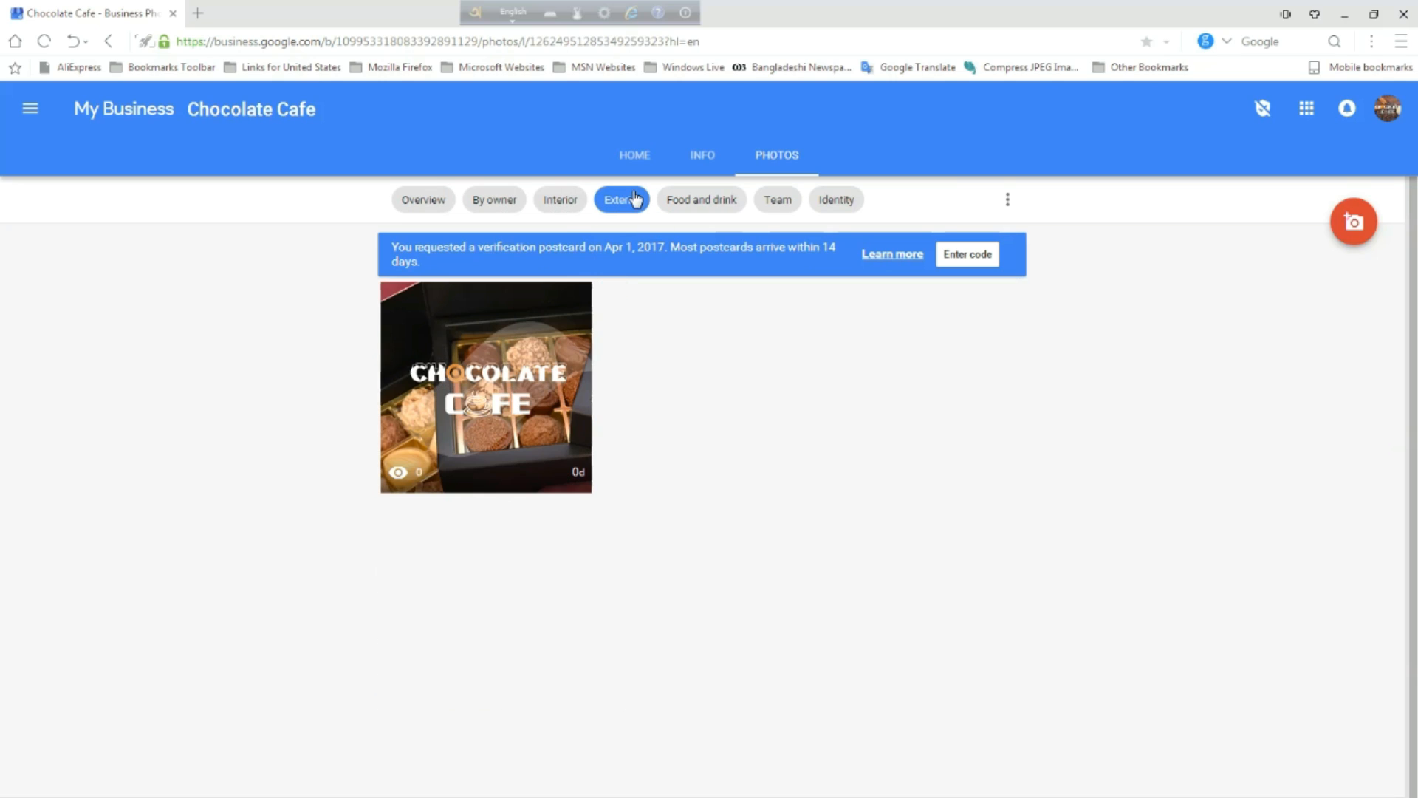
left_click(687, 207)
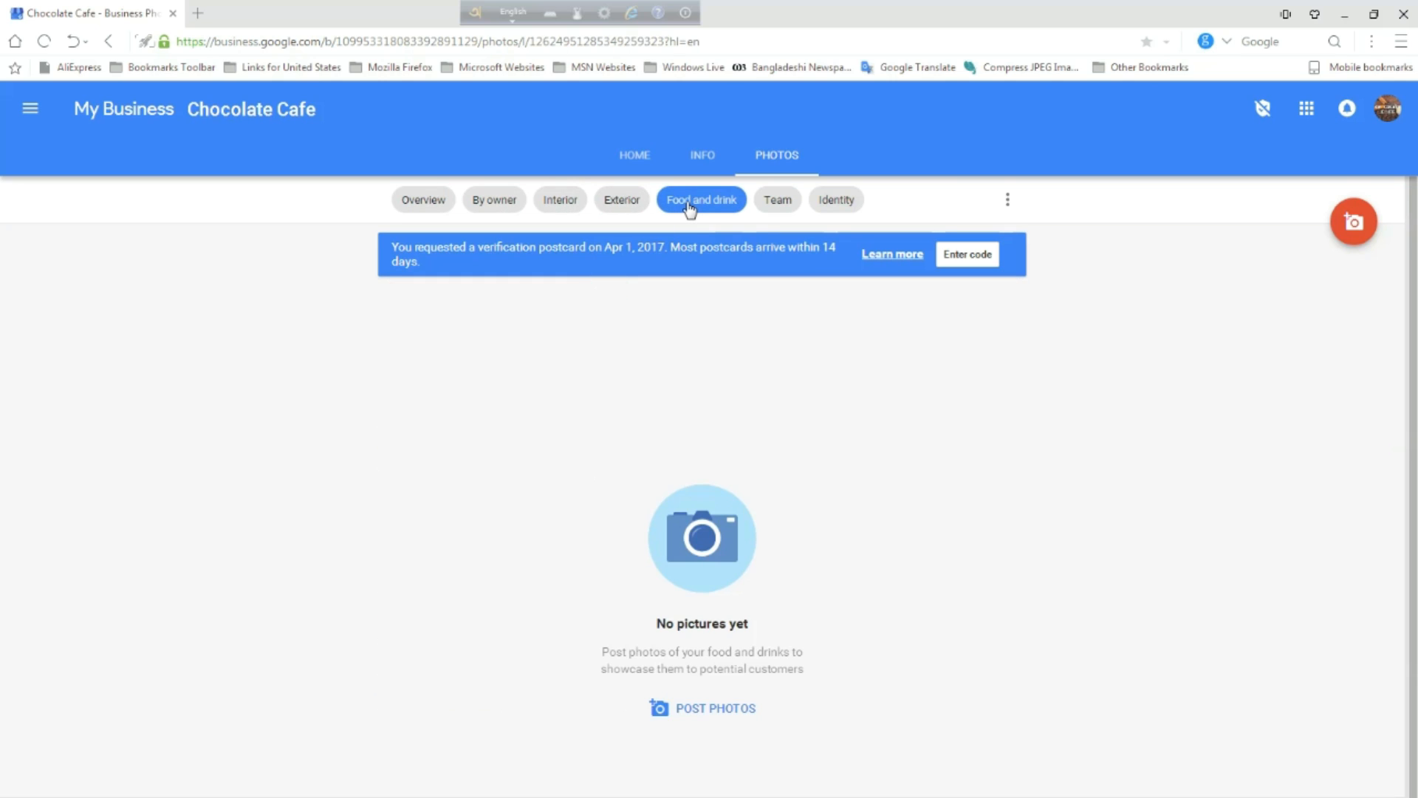
left_click(786, 208)
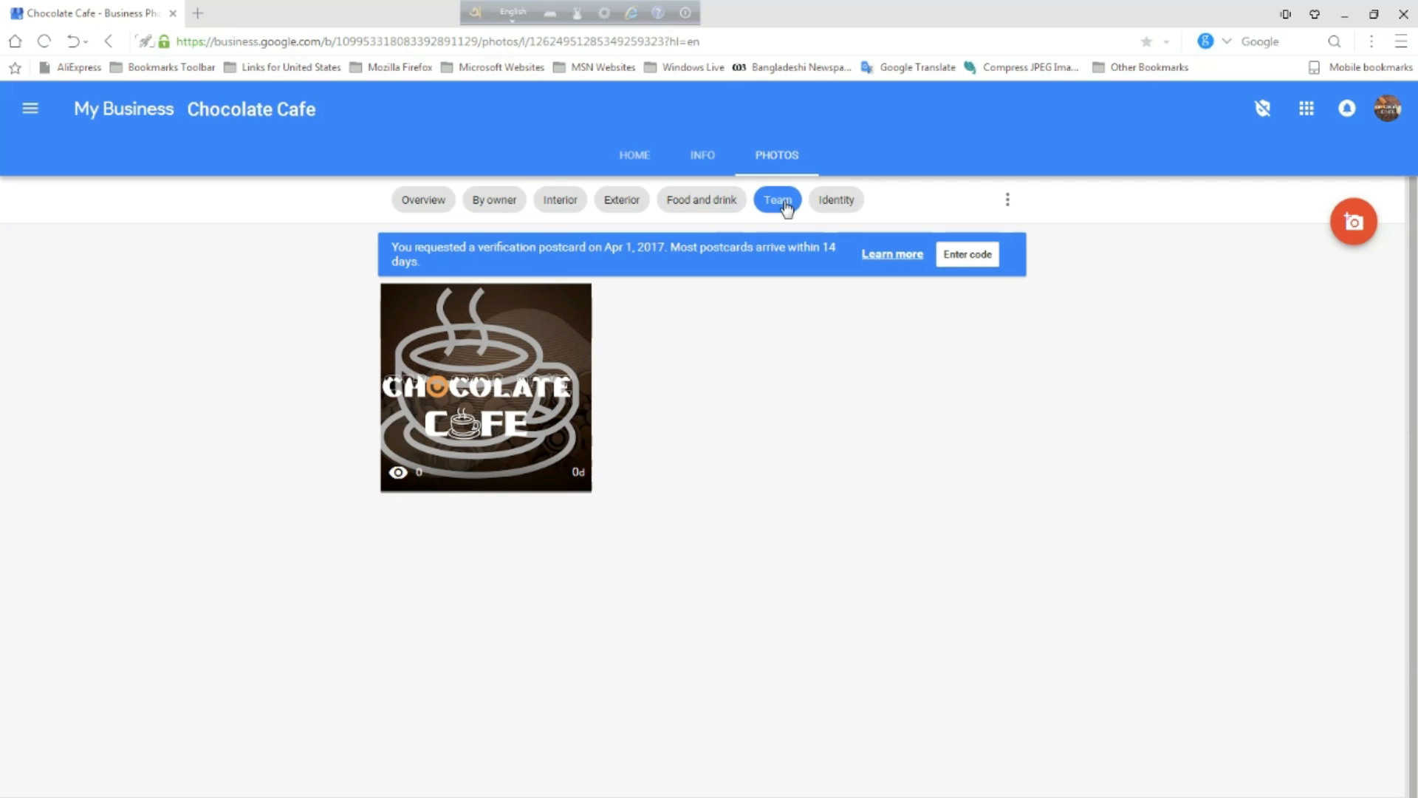
left_click(843, 208)
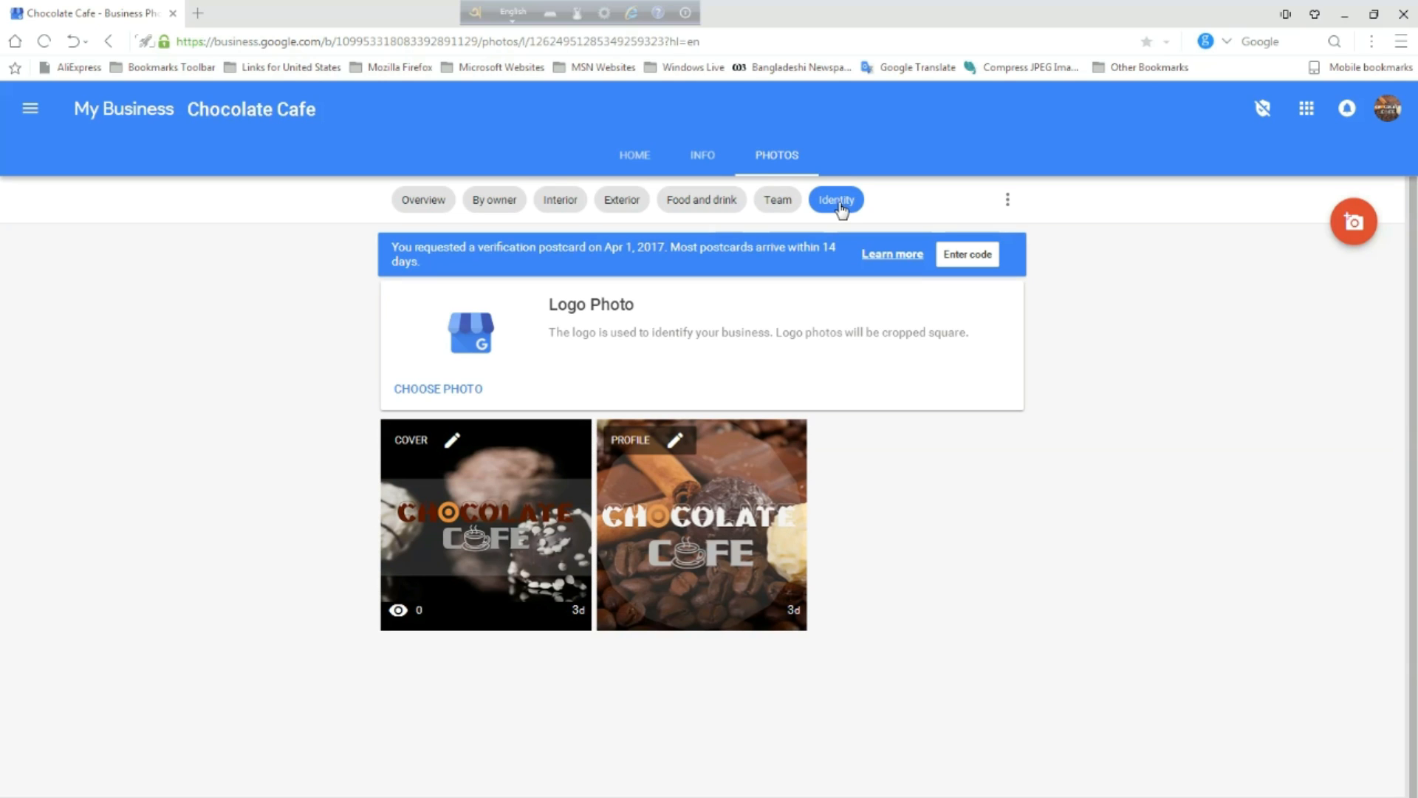
left_click(640, 167)
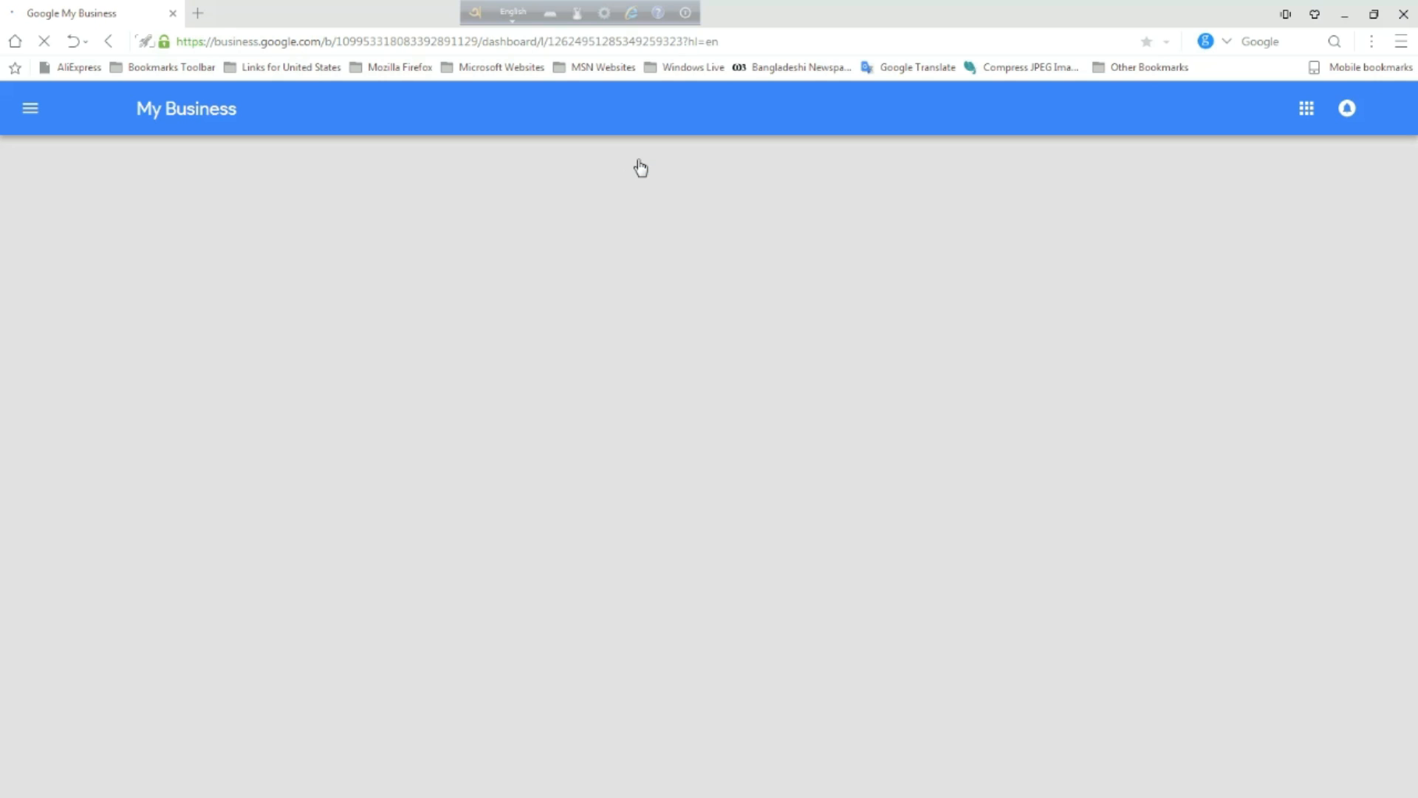